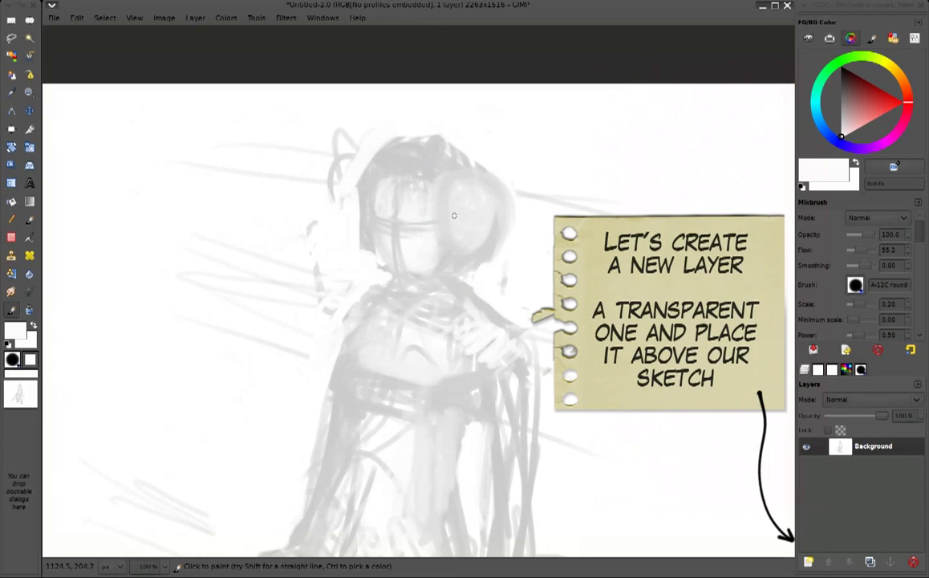
Add a new 2263 × 1516 px layer with Transparency fill above the grey sketch
click(808, 562)
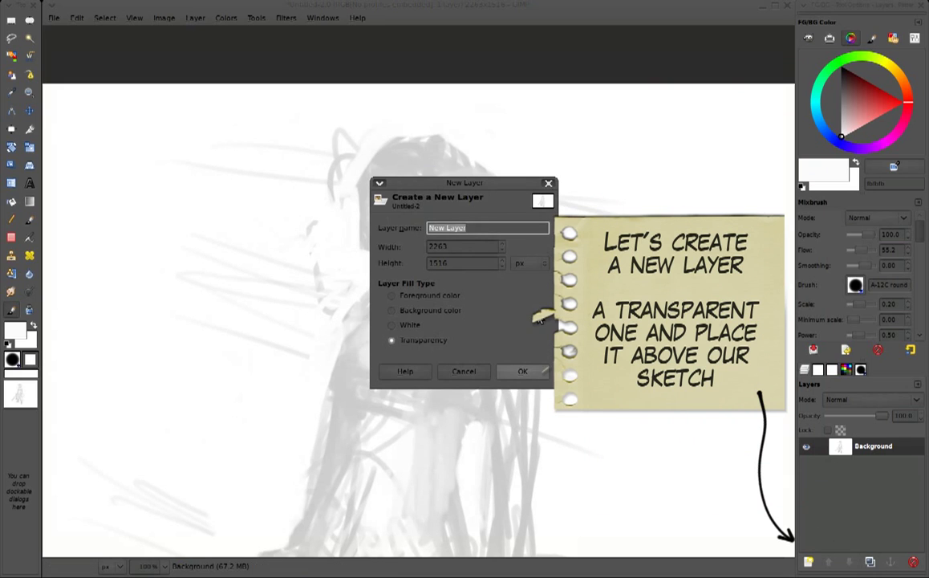
click(523, 371)
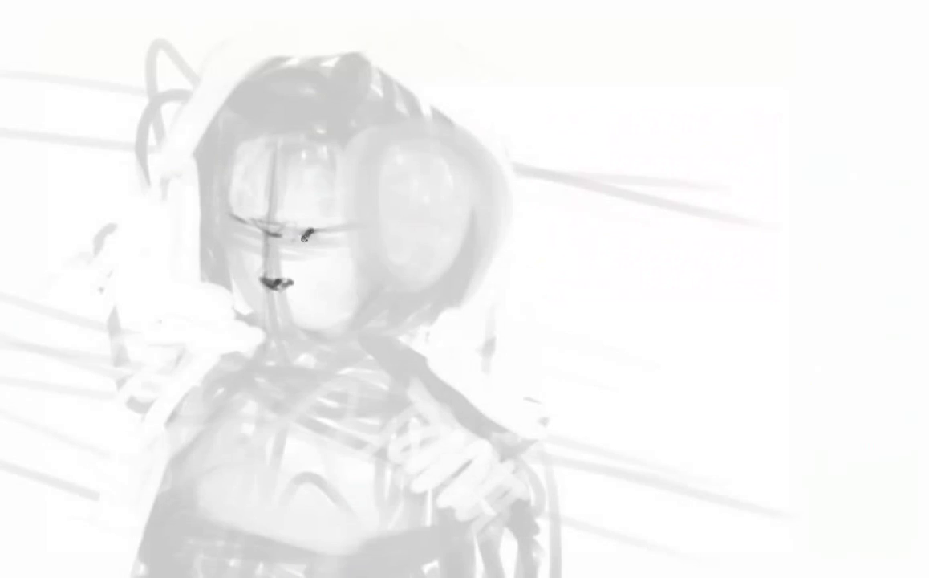
Ink dark eyelashes over the closed eyes and shape the right eye into an almond
drag(302, 233, 345, 232)
mouse_move(261, 229)
mouse_down()
mouse_move(231, 226)
mouse_move(345, 235)
mouse_up()
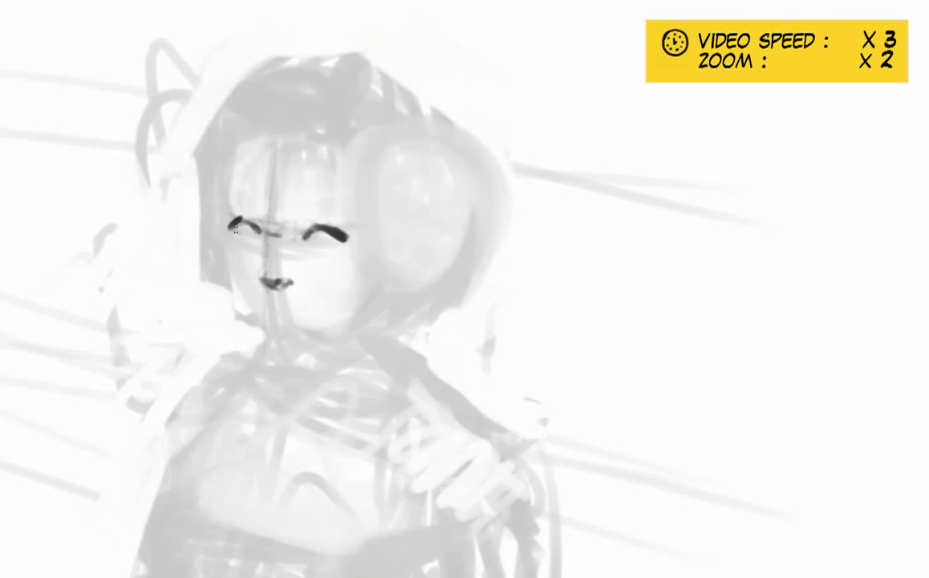
mouse_move(233, 226)
mouse_down()
mouse_move(213, 229)
mouse_move(232, 222)
mouse_move(206, 215)
mouse_move(239, 239)
mouse_move(219, 227)
mouse_up()
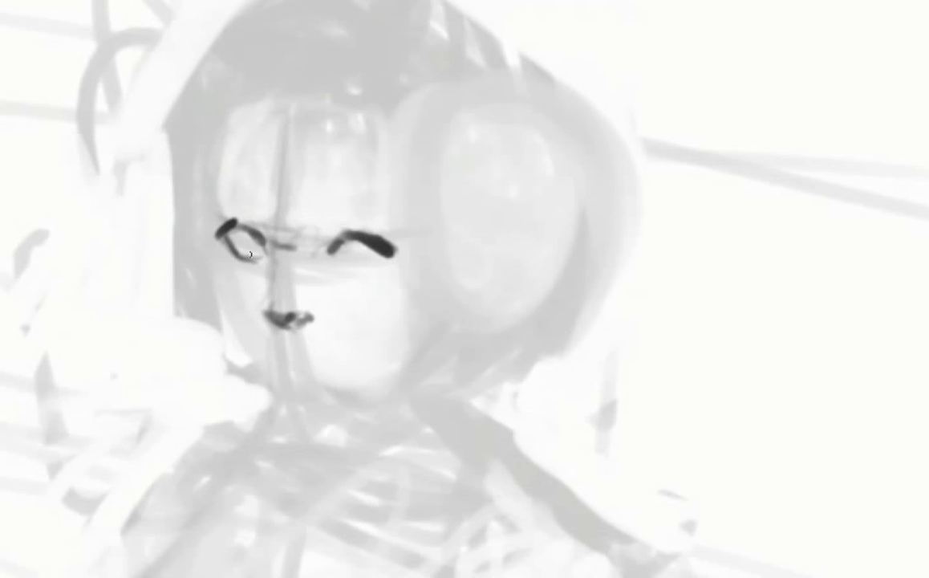
mouse_move(331, 239)
mouse_down()
mouse_move(349, 262)
mouse_move(385, 252)
mouse_up()
Draw angry eyebrows and the mouth, and darken both eyes' lids, iris and corners
drag(216, 206, 258, 222)
mouse_move(376, 209)
mouse_down()
mouse_move(321, 228)
mouse_move(357, 213)
mouse_move(400, 217)
mouse_up()
drag(217, 207, 241, 221)
mouse_move(271, 354)
mouse_down()
mouse_move(337, 363)
mouse_move(308, 371)
mouse_up()
mouse_move(217, 210)
mouse_down()
mouse_move(232, 234)
mouse_move(261, 241)
mouse_up()
mouse_move(317, 225)
mouse_down()
mouse_move(365, 255)
mouse_move(345, 241)
mouse_up()
drag(212, 204, 237, 229)
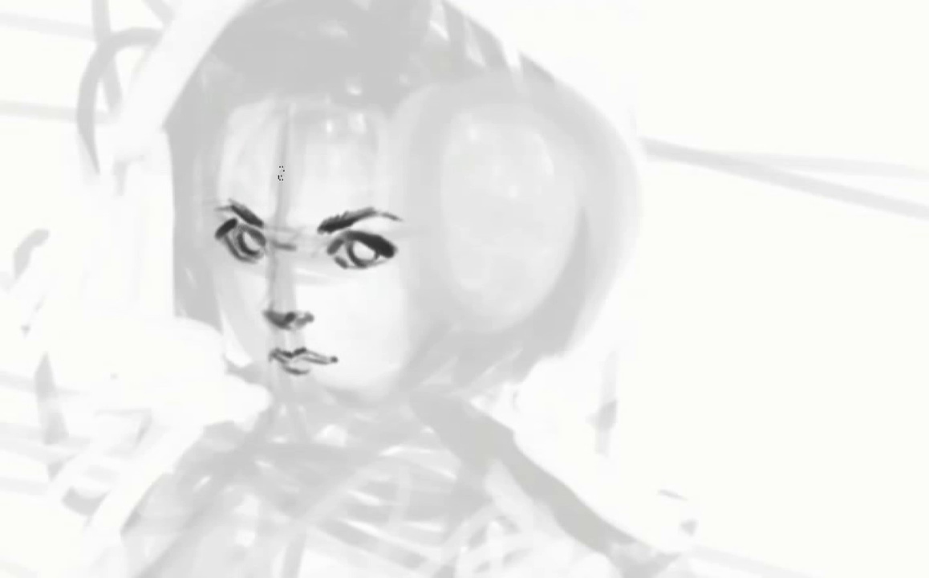
Draw the nose bridge, jaw and neck contour, and the left face outline up to the temple
drag(270, 303, 280, 244)
mouse_move(425, 312)
mouse_down()
mouse_move(407, 351)
mouse_move(351, 411)
mouse_move(293, 413)
mouse_move(227, 329)
mouse_up()
drag(264, 377, 211, 255)
mouse_move(219, 317)
mouse_down()
mouse_move(201, 192)
mouse_move(215, 146)
mouse_move(260, 101)
mouse_move(309, 106)
mouse_move(257, 181)
mouse_move(365, 120)
mouse_up()
Ink the bangs across the forehead and long hair strands on both sides of the face
mouse_move(317, 216)
mouse_down()
mouse_move(353, 145)
mouse_move(319, 218)
mouse_up()
drag(413, 149, 392, 301)
drag(257, 103, 160, 309)
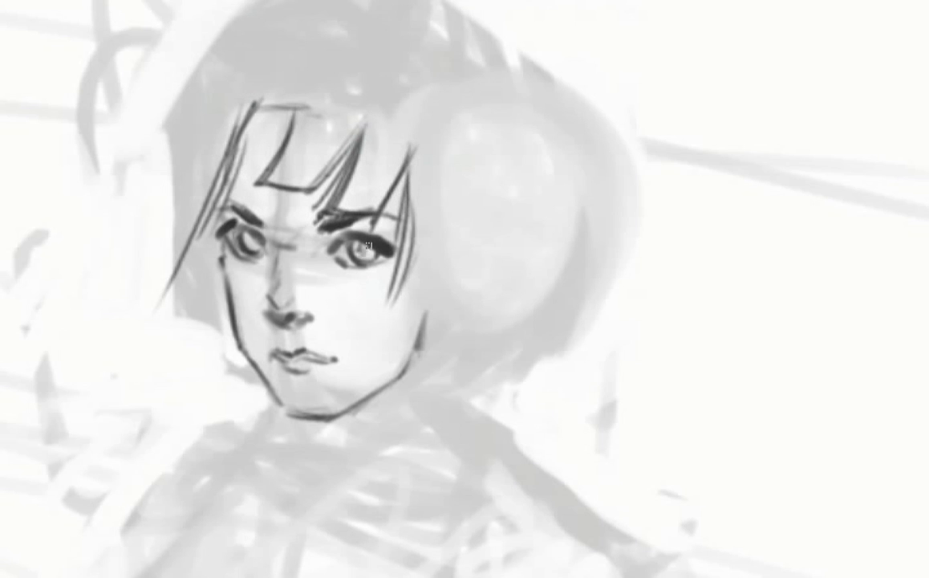
drag(200, 197, 170, 389)
drag(172, 345, 228, 377)
drag(417, 216, 425, 393)
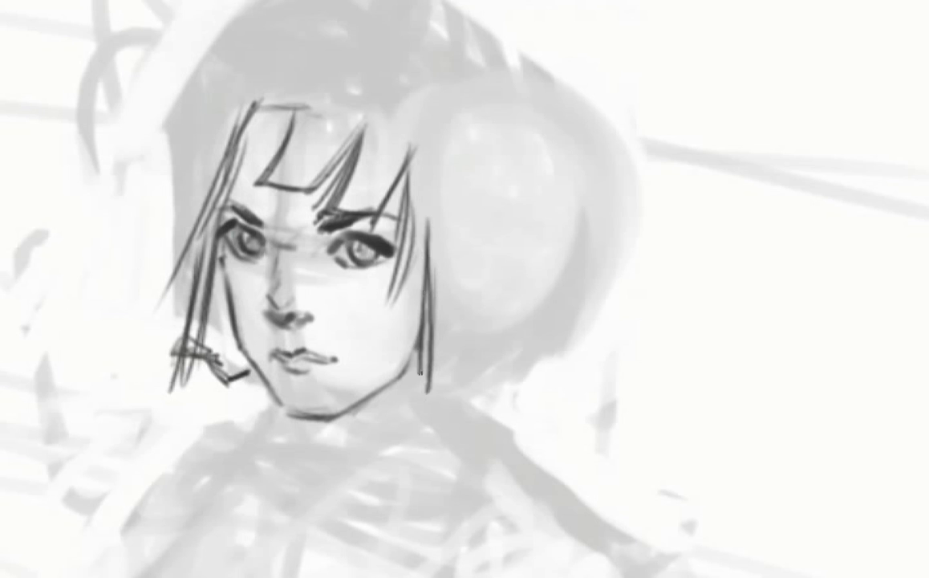
Add hair strands by the right jaw, the lower-right hair contour, and strokes over the head top
drag(410, 240, 403, 416)
drag(430, 377, 545, 341)
drag(545, 287, 536, 389)
mouse_move(223, 65)
mouse_down()
mouse_move(190, 192)
mouse_move(116, 373)
mouse_up()
mouse_move(277, 80)
mouse_down()
mouse_move(357, 12)
mouse_move(461, 49)
mouse_up()
drag(213, 64, 280, 8)
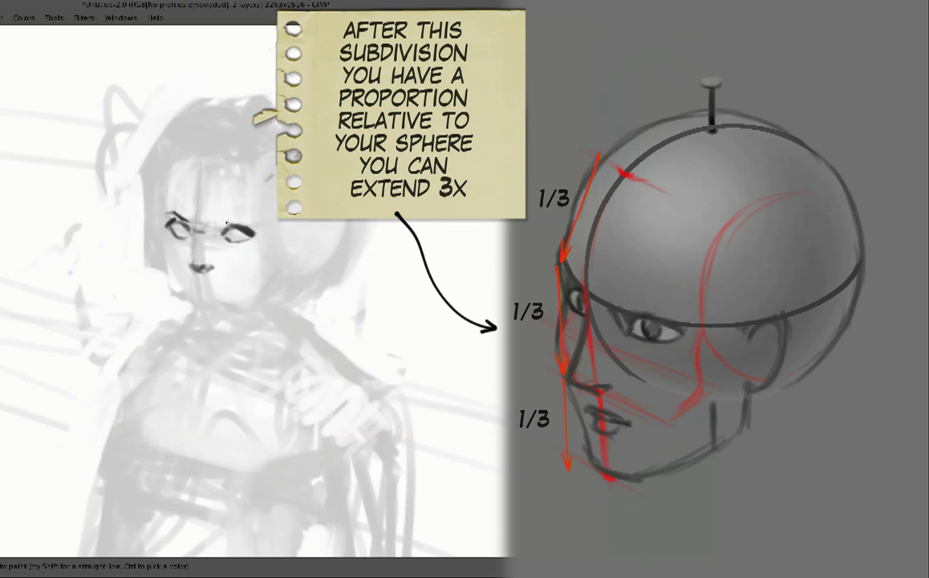
Lengthen the right eyebrow with a slight curve and add a small wavy mouth with a chin line
drag(218, 217, 244, 214)
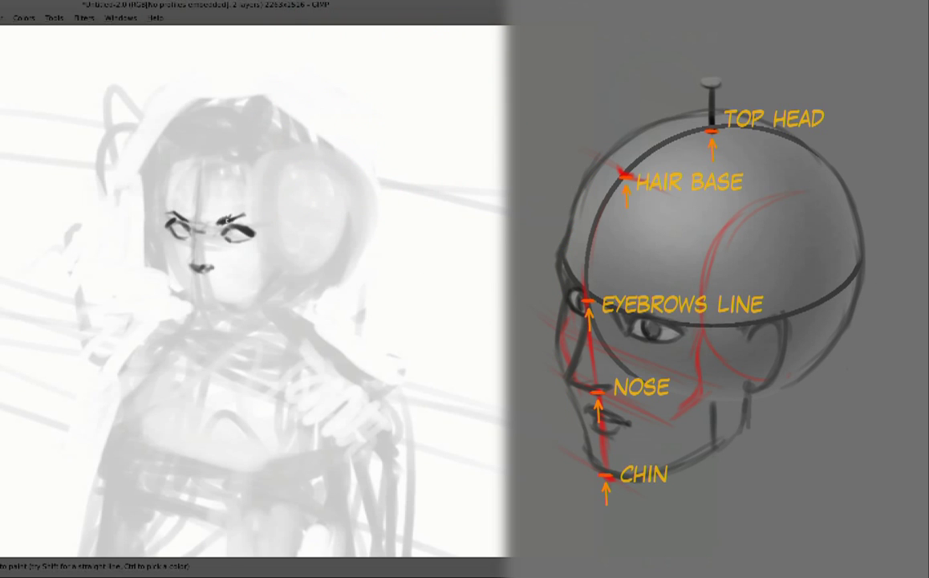
drag(247, 214, 259, 218)
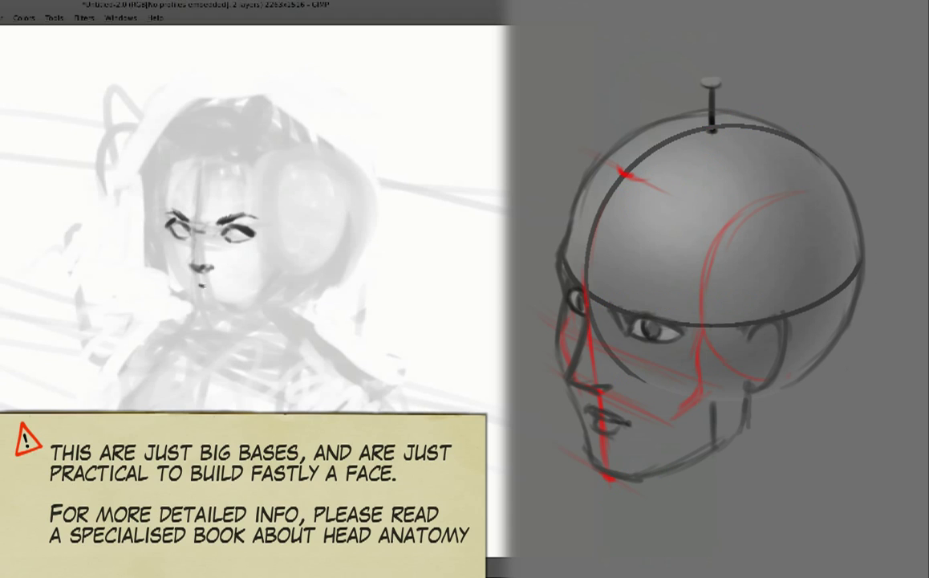
drag(201, 282, 211, 284)
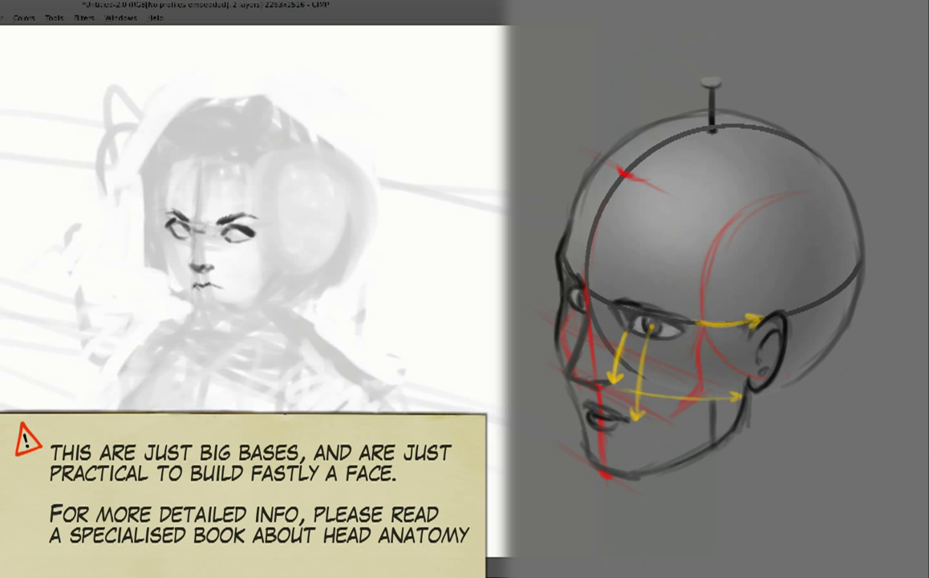
drag(206, 287, 220, 289)
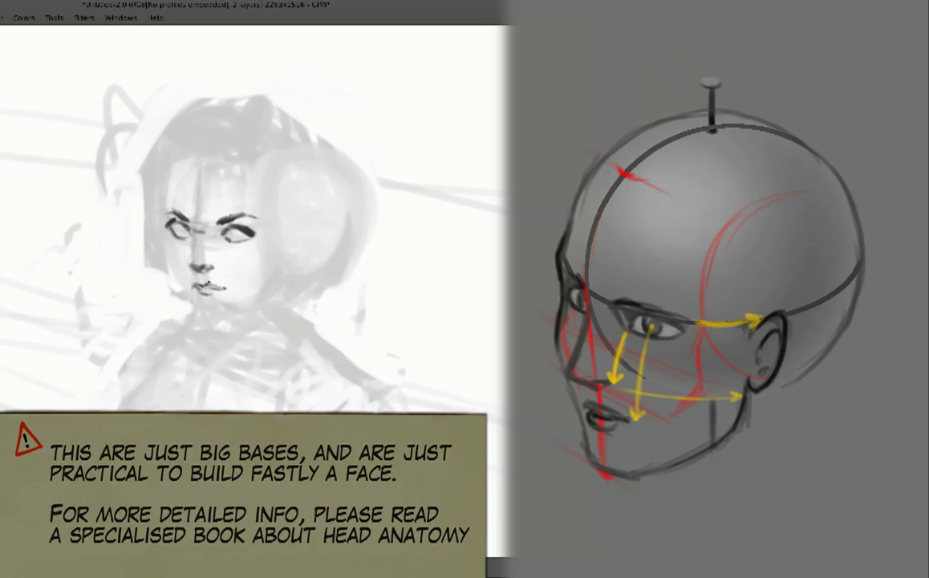
Draw the right eye's lid and iris, darken the left eyebrow, and define the left nostril
drag(160, 203, 171, 217)
mouse_move(238, 238)
mouse_down()
mouse_move(228, 233)
mouse_move(248, 230)
mouse_move(239, 235)
mouse_up()
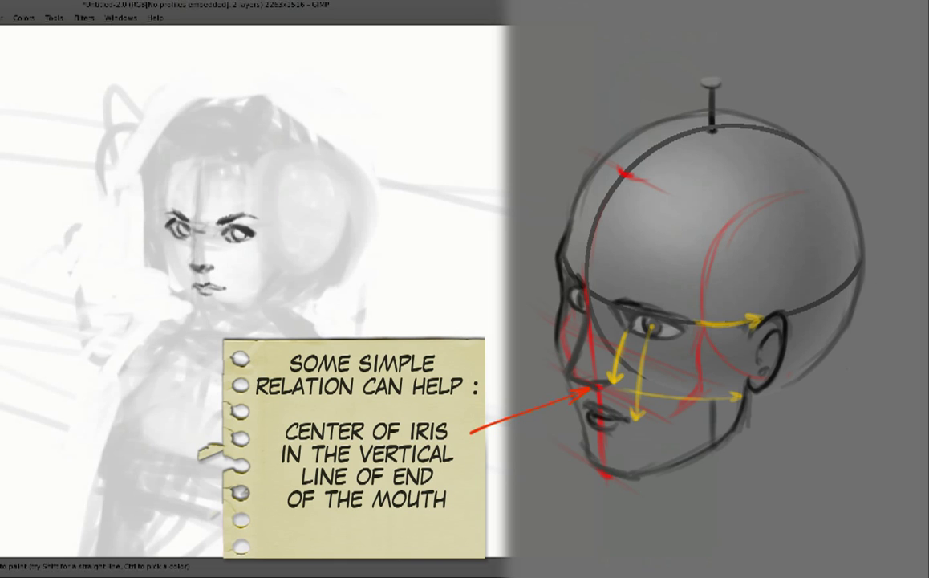
drag(158, 202, 170, 211)
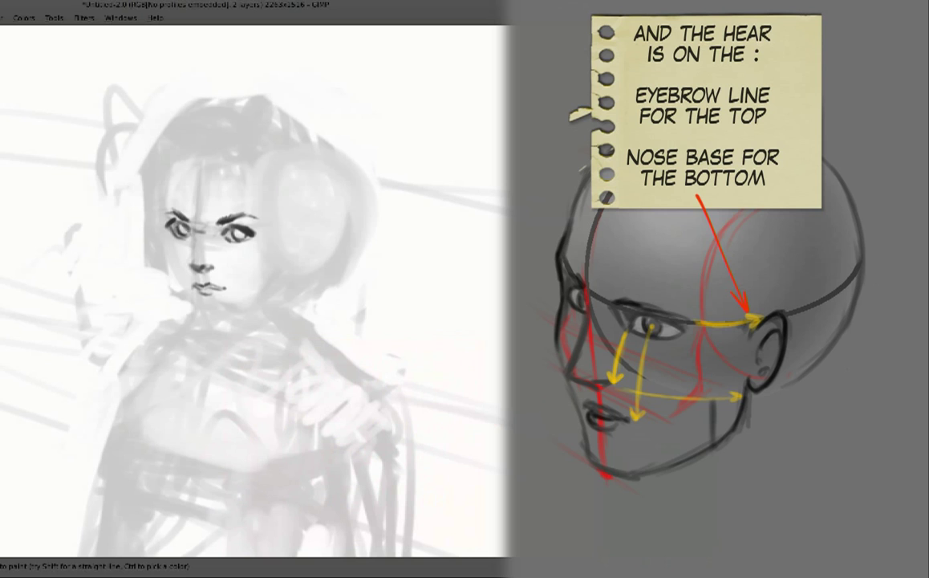
drag(191, 257, 197, 262)
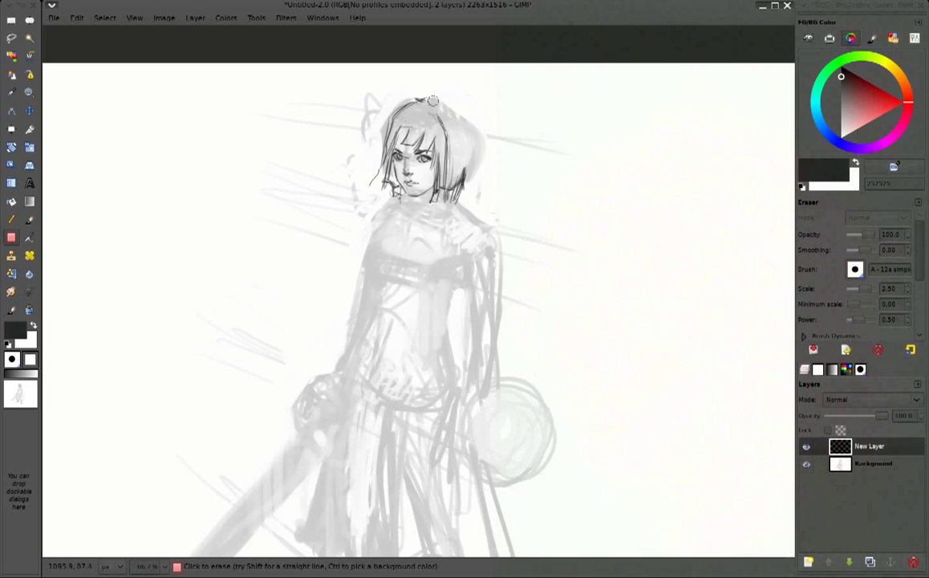
Return to painting, undo a stray hair stroke, and outline the right hair, round bun and bang strands
key(y)
drag(422, 108, 419, 108)
key(ctrl+z)
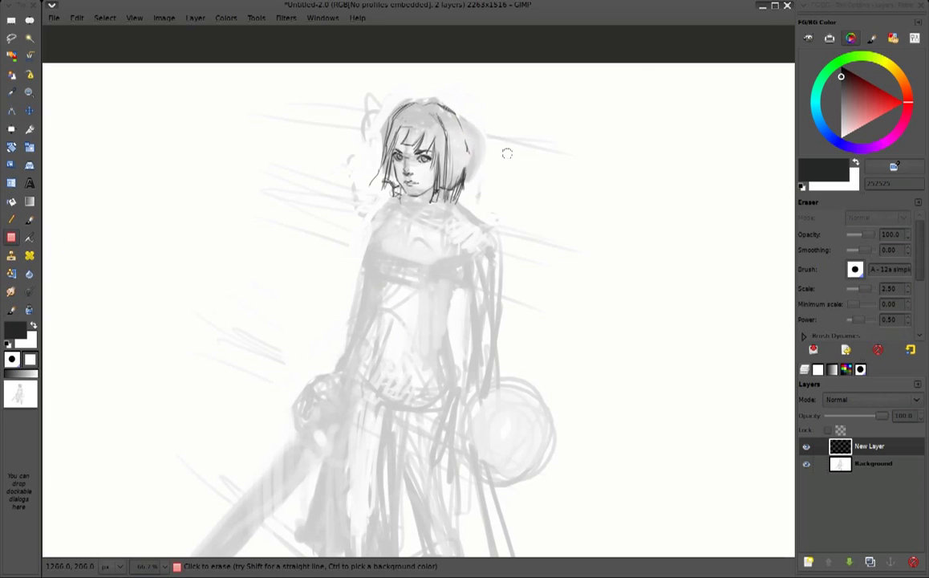
mouse_move(463, 164)
mouse_down()
mouse_move(468, 136)
mouse_move(475, 174)
mouse_up()
drag(451, 125, 462, 169)
mouse_move(401, 156)
mouse_down()
mouse_move(413, 121)
mouse_move(375, 165)
mouse_up()
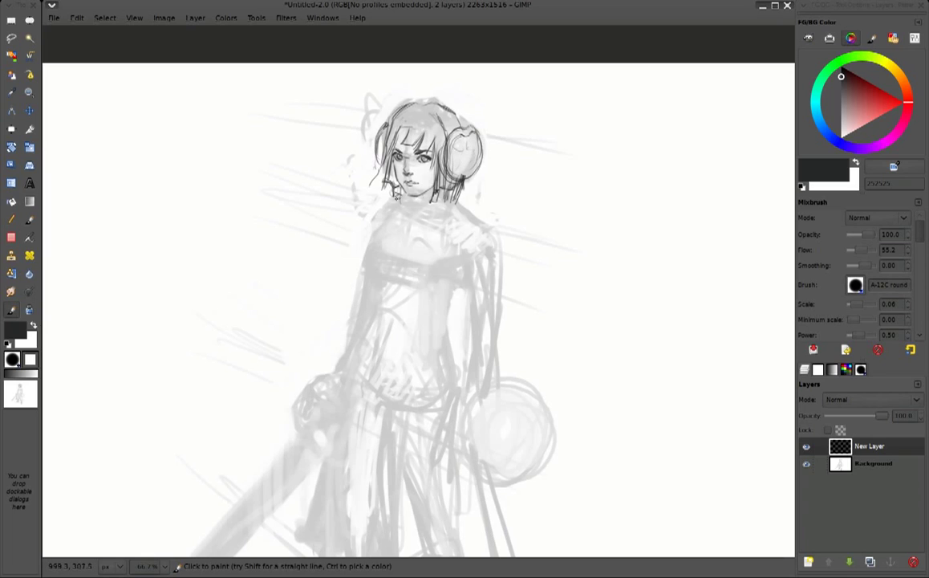
Draw both neckline straps, mirror the view horizontally, and ink the collar and neck
drag(438, 231, 407, 295)
mouse_move(390, 226)
mouse_down()
mouse_move(374, 273)
mouse_move(410, 266)
mouse_up()
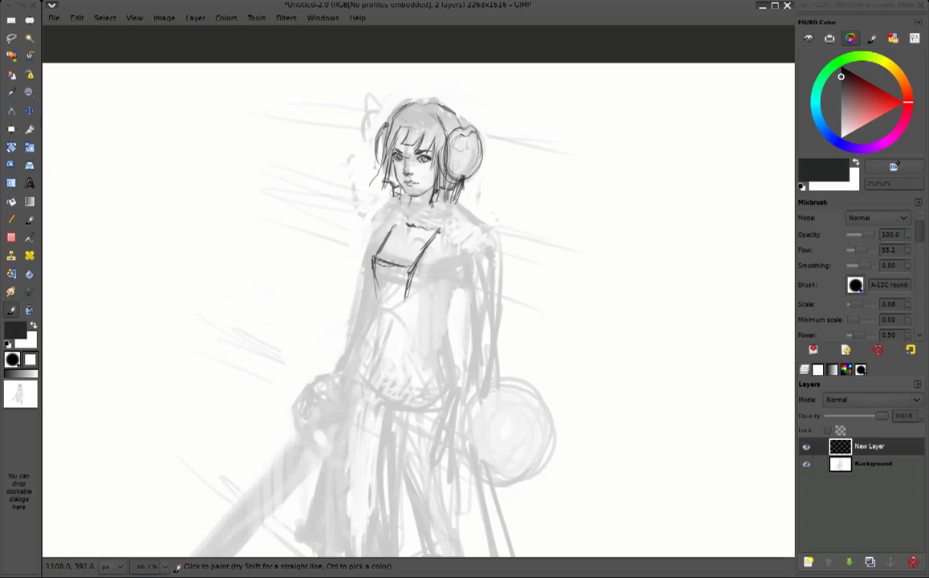
key(h)
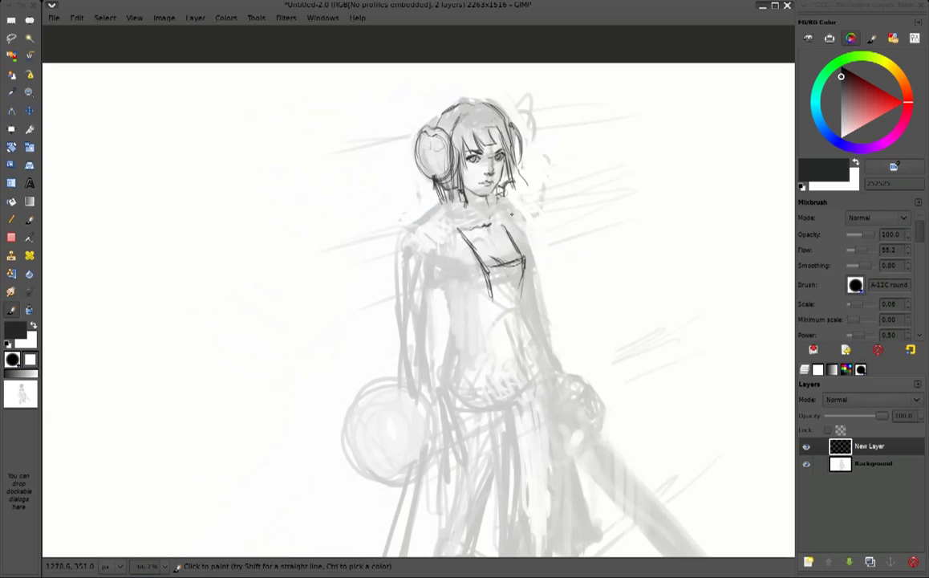
mouse_move(378, 175)
mouse_down()
mouse_move(337, 150)
mouse_move(350, 213)
mouse_up()
drag(434, 175, 440, 198)
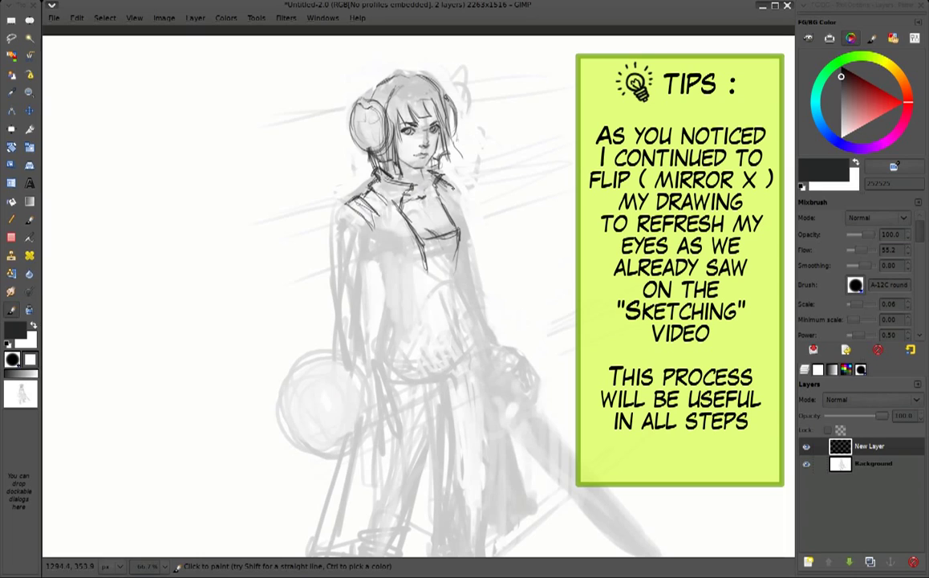
Ink the left sleeve, both sides of the chest and torso, and the left shoulder
drag(345, 193, 337, 264)
drag(343, 215, 337, 305)
drag(373, 270, 370, 334)
drag(335, 267, 337, 345)
drag(452, 207, 464, 243)
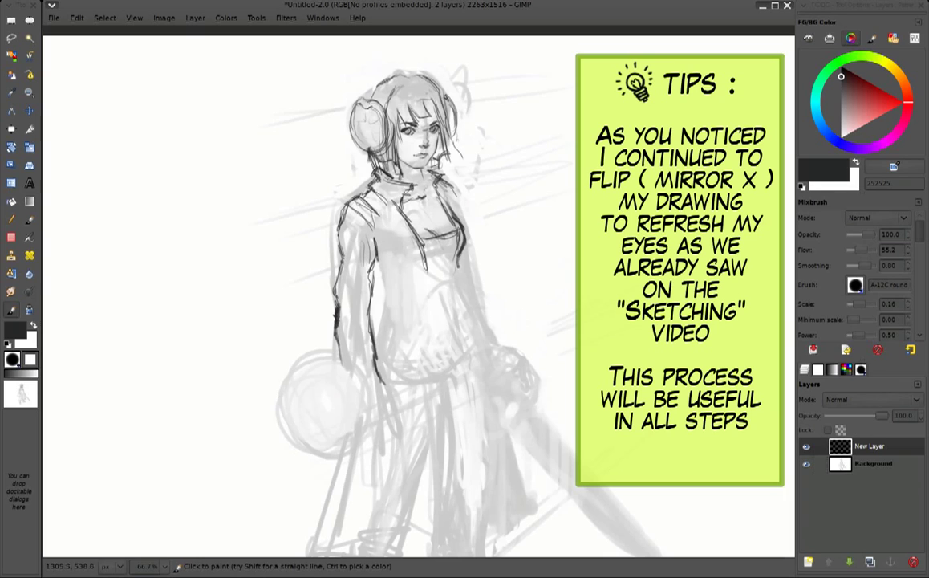
drag(388, 257, 375, 300)
drag(471, 259, 498, 353)
drag(351, 211, 372, 223)
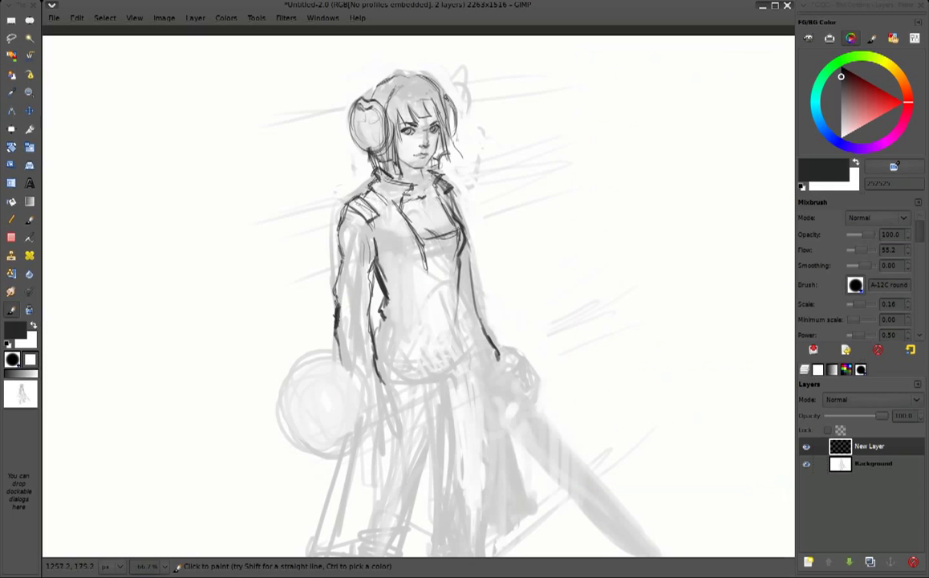
Trace the held circle and ink the left and right fronts of the coat
mouse_move(354, 366)
mouse_down()
mouse_move(325, 459)
mouse_move(357, 363)
mouse_up()
mouse_move(378, 417)
mouse_down()
mouse_move(365, 457)
mouse_move(381, 417)
mouse_up()
drag(427, 274, 446, 393)
drag(379, 218, 391, 377)
drag(415, 233, 443, 373)
drag(425, 265, 457, 373)
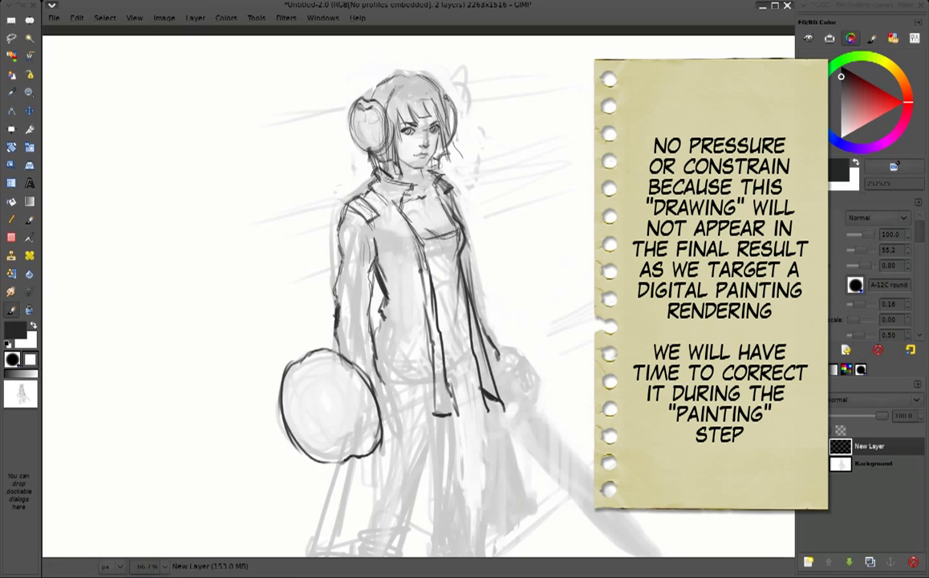
Add sweater hem lines, darken the coat's right front, and add torso lines and a hatch stroke
drag(450, 362, 473, 360)
drag(459, 317, 466, 361)
drag(458, 265, 464, 315)
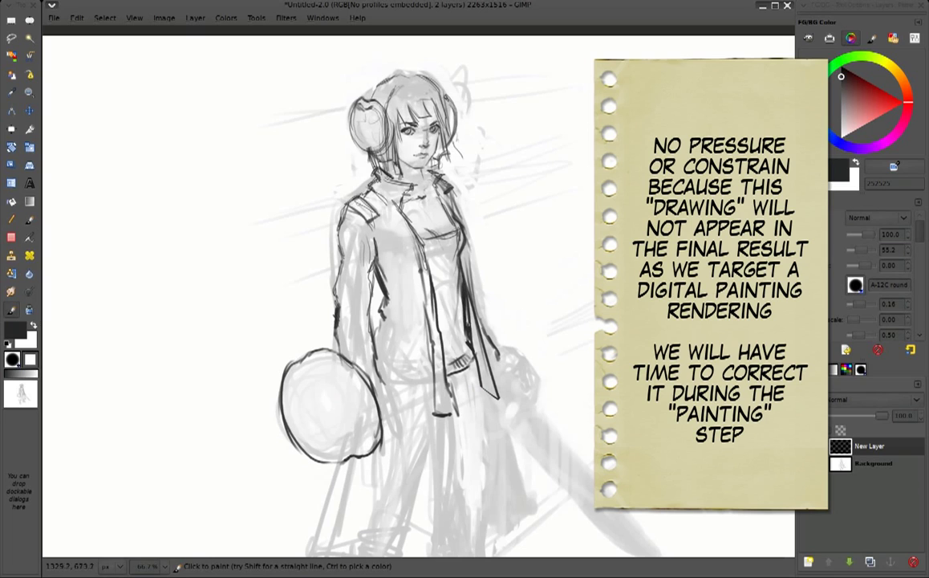
drag(440, 255, 433, 298)
drag(446, 255, 431, 269)
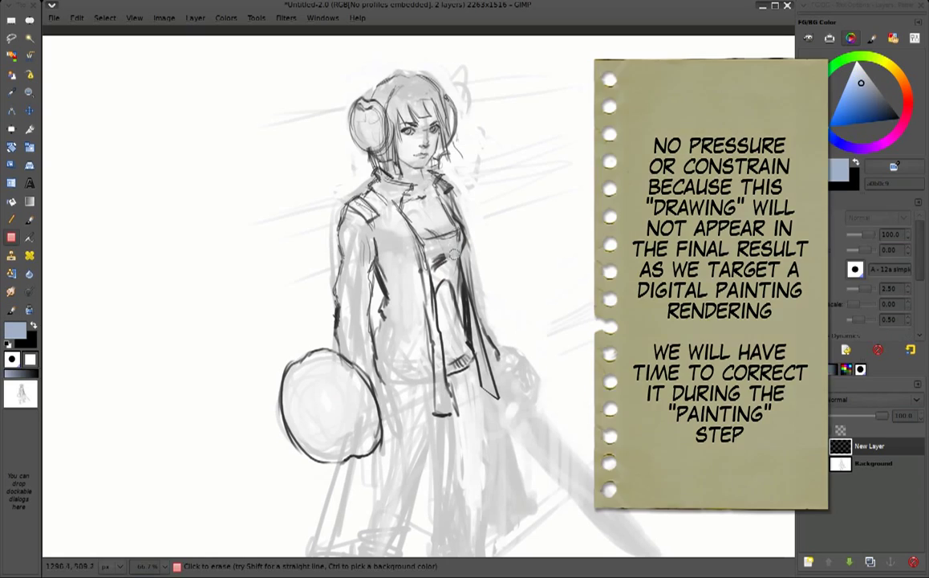
Darken the top of the head outline, zoom out, and ink the legs below the belt
scroll(417, 296, up, 1)
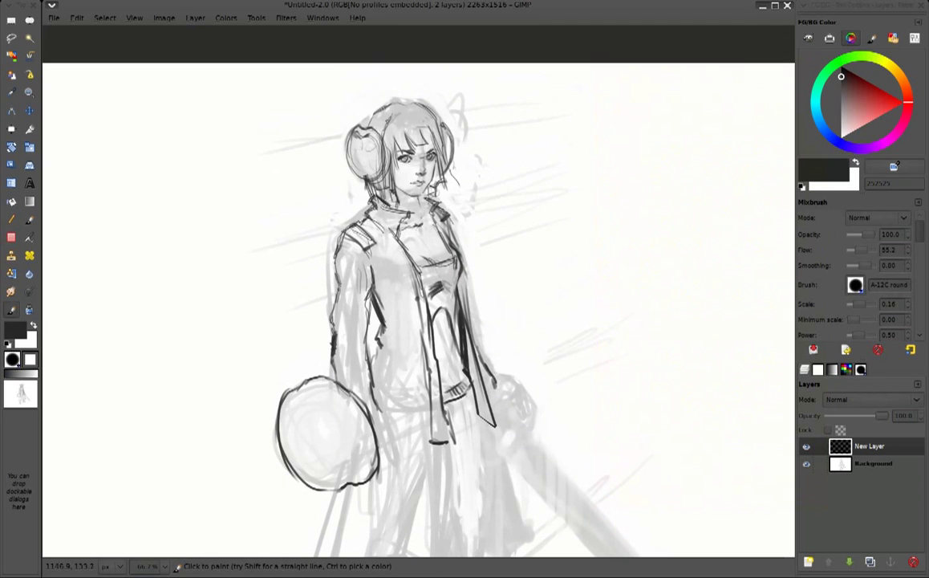
mouse_move(336, 111)
mouse_down()
mouse_move(359, 92)
mouse_move(383, 90)
mouse_up()
key(minus)
drag(457, 333, 428, 423)
mouse_move(384, 377)
mouse_down()
mouse_move(368, 410)
mouse_move(425, 444)
mouse_up()
Draw the coat hem, its right edge, and the middle and inner folds
mouse_move(499, 309)
mouse_down()
mouse_move(526, 407)
mouse_move(536, 413)
mouse_up()
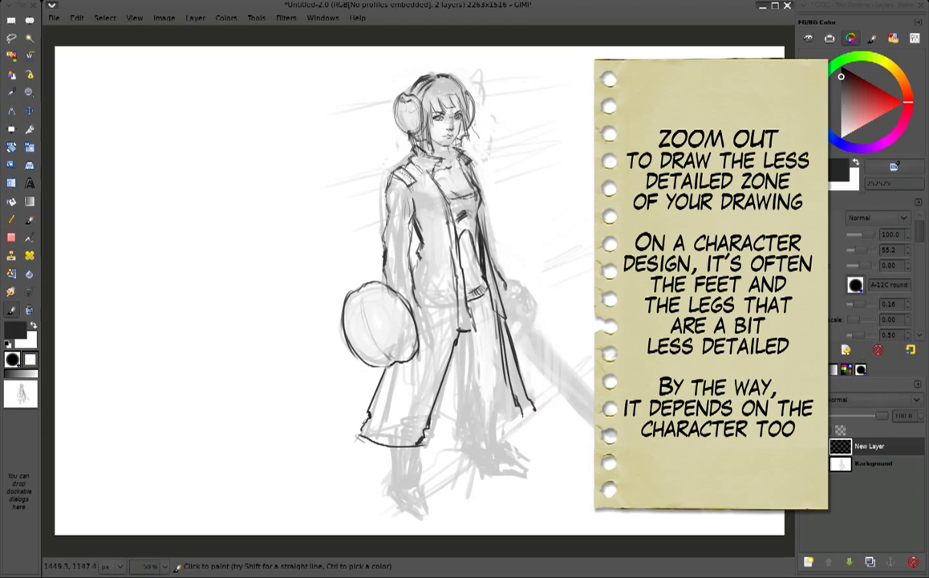
mouse_move(460, 333)
mouse_down()
mouse_move(458, 417)
mouse_move(446, 333)
mouse_up()
drag(452, 275, 441, 391)
drag(454, 321, 446, 406)
Outline the lower legs and both feet below the coat, and ink the coat hem
drag(386, 448, 393, 486)
drag(429, 437, 413, 484)
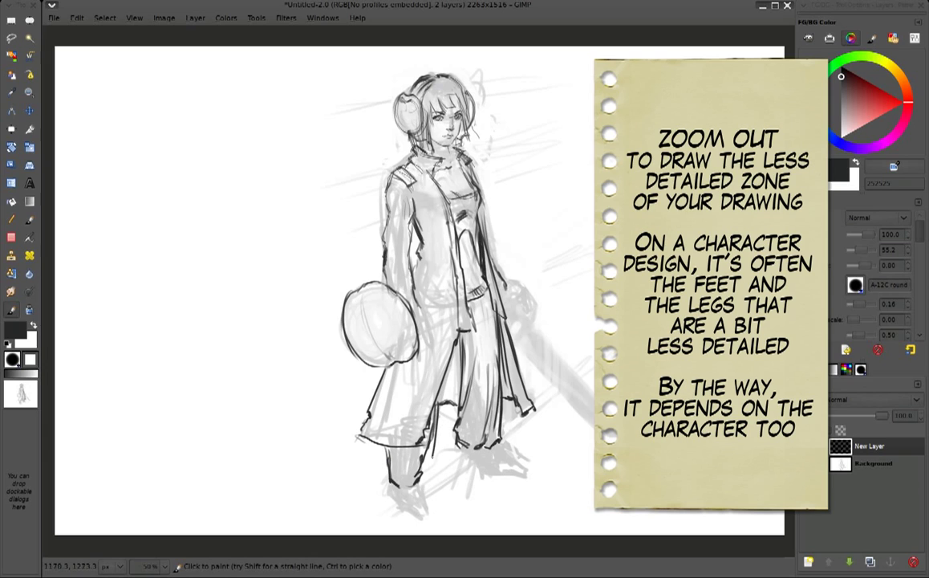
drag(500, 449, 518, 466)
mouse_move(350, 430)
mouse_down()
mouse_move(355, 449)
mouse_move(388, 471)
mouse_up()
drag(383, 433, 396, 455)
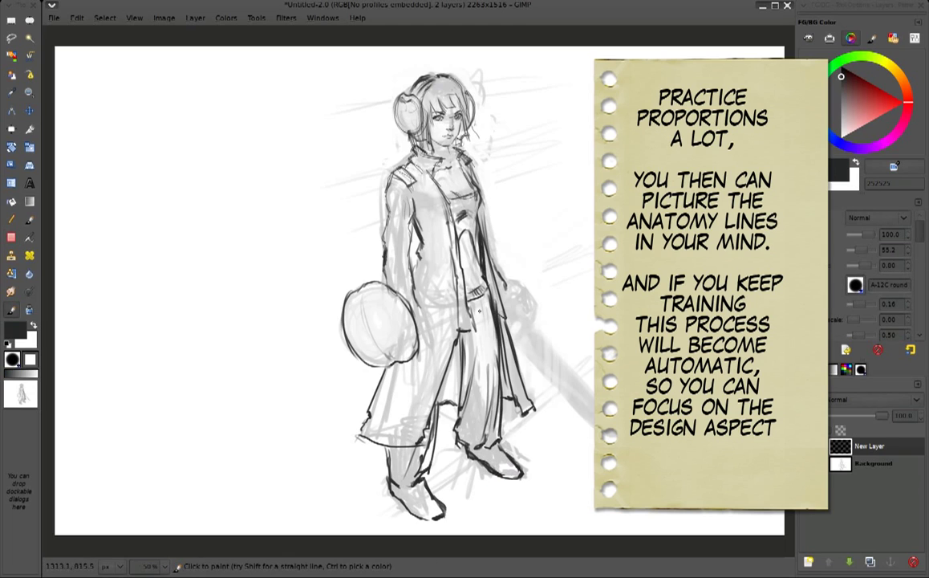
Add torso strokes, a curved belt across the waist, and both hands by the circle and sword
drag(446, 260, 433, 357)
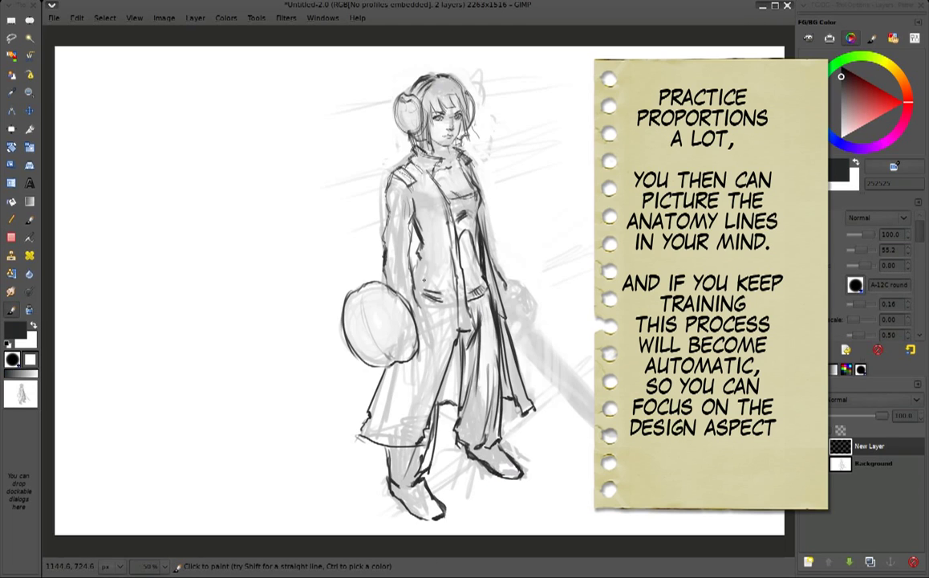
drag(458, 308, 421, 346)
mouse_move(419, 295)
mouse_down()
mouse_move(423, 317)
mouse_move(417, 308)
mouse_up()
mouse_move(513, 308)
mouse_down()
mouse_move(511, 327)
mouse_move(521, 329)
mouse_move(513, 341)
mouse_up()
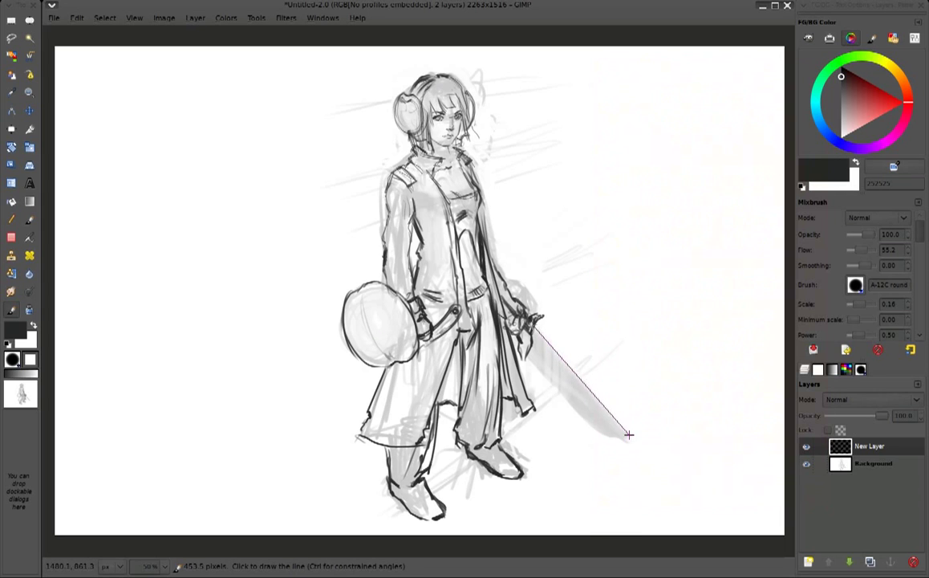
Outline the sword blade to its tip, ink the coat's bottom and left edges, and darken the chest pendant
shift+click(628, 434)
drag(531, 337, 597, 437)
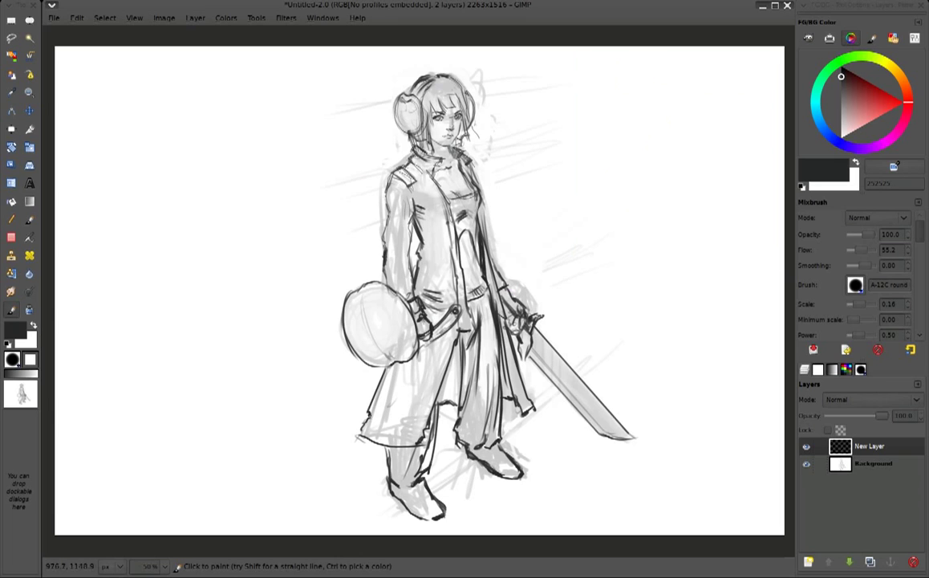
drag(370, 415, 406, 425)
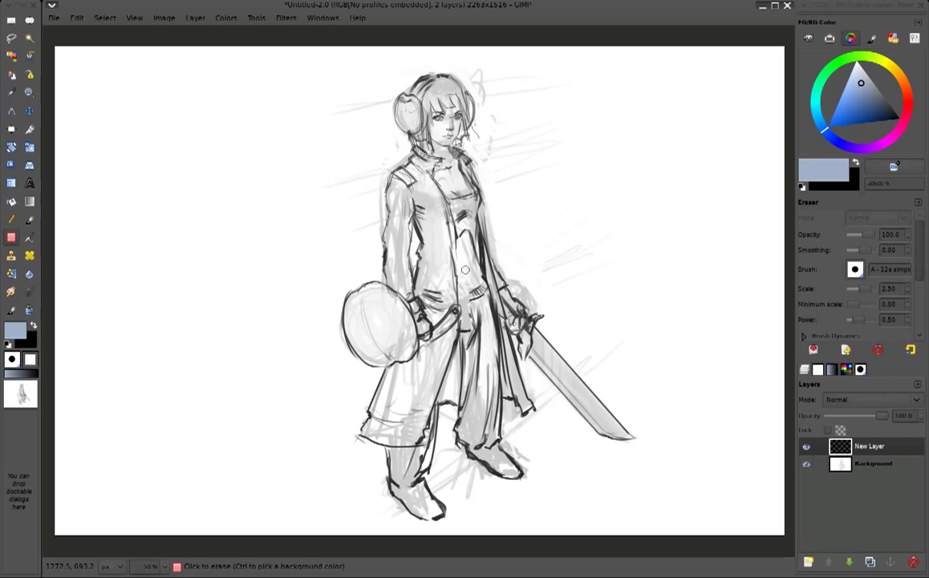
drag(417, 309, 412, 232)
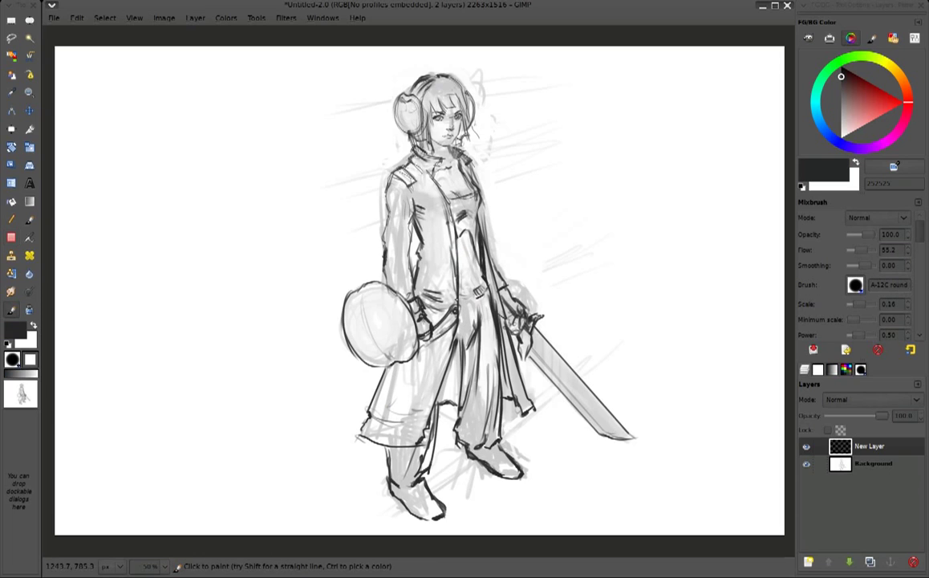
drag(450, 179, 448, 177)
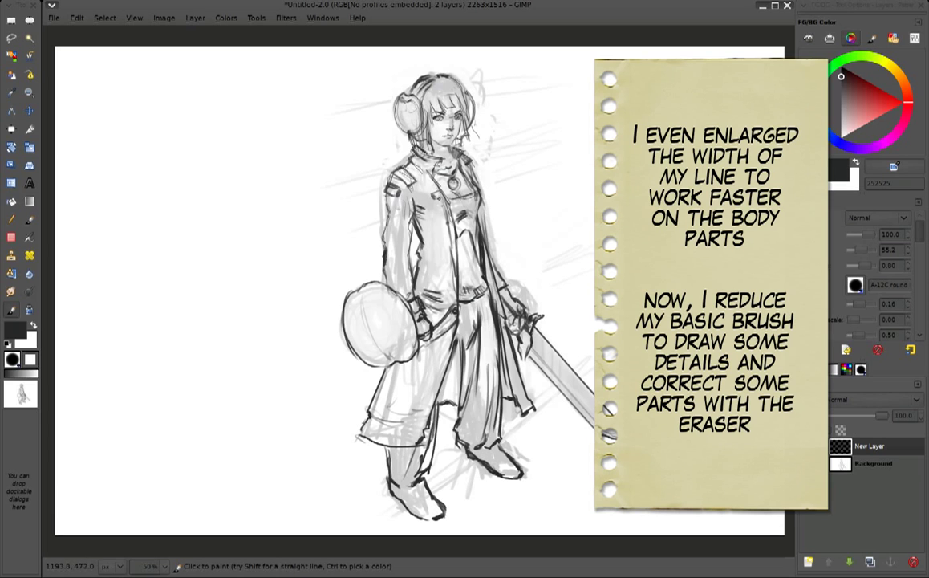
Darken the shield edge and left arm, erase stray coat lines, then paint darker coat strokes
drag(388, 296, 407, 336)
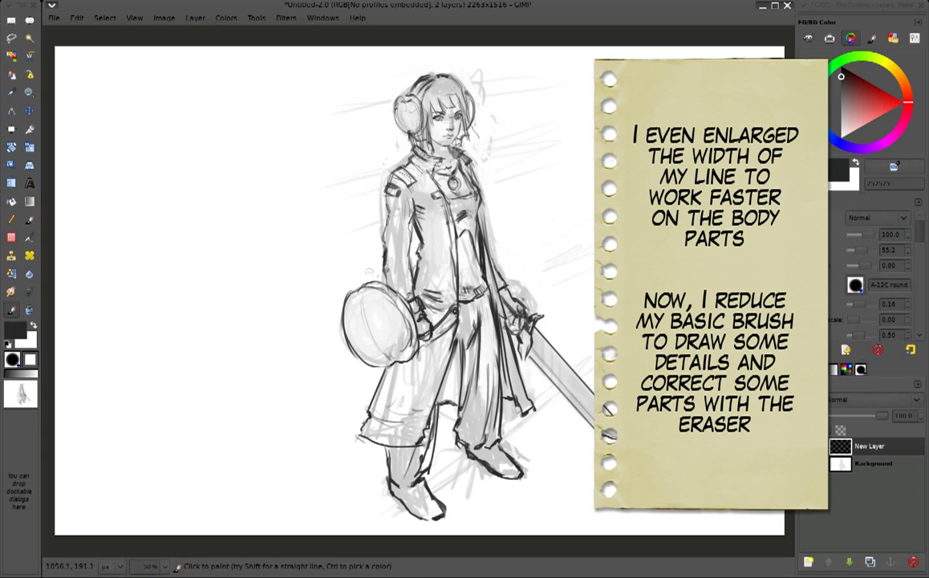
drag(391, 195, 407, 243)
key(shift+e)
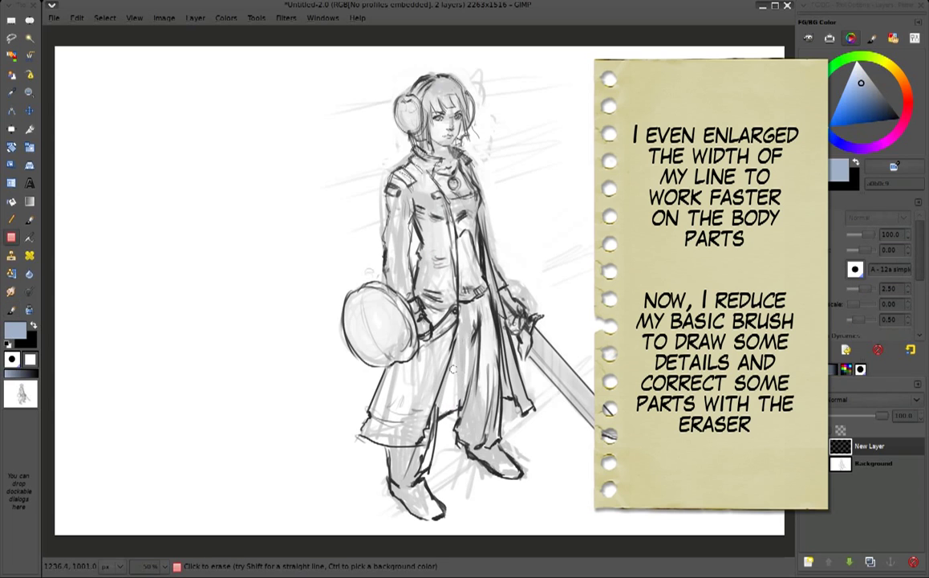
drag(429, 288, 417, 377)
key(p)
mouse_move(431, 273)
mouse_down()
mouse_move(433, 345)
mouse_move(405, 389)
mouse_up()
drag(436, 274, 428, 378)
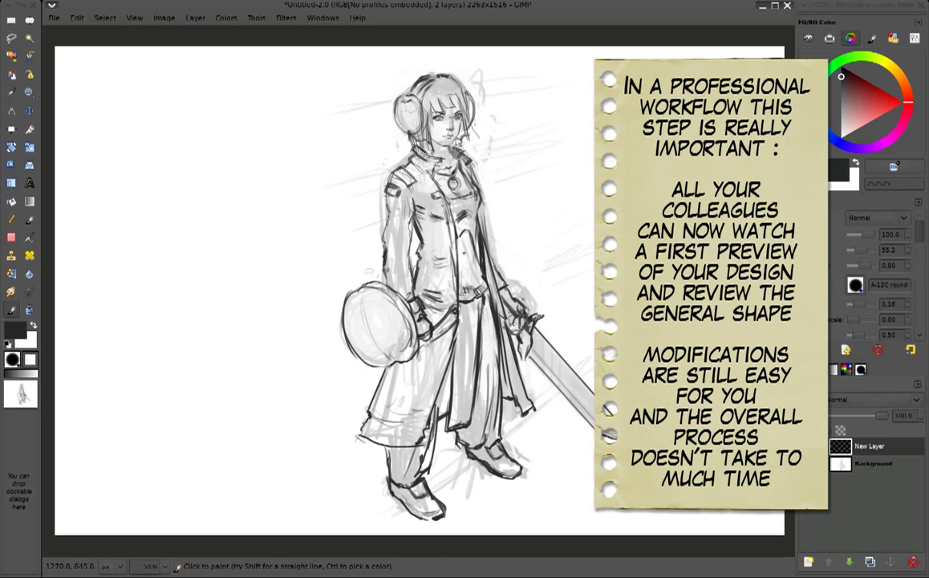
Add a dark stroke to the upper coat and scroll down to check the legs
drag(482, 210, 488, 249)
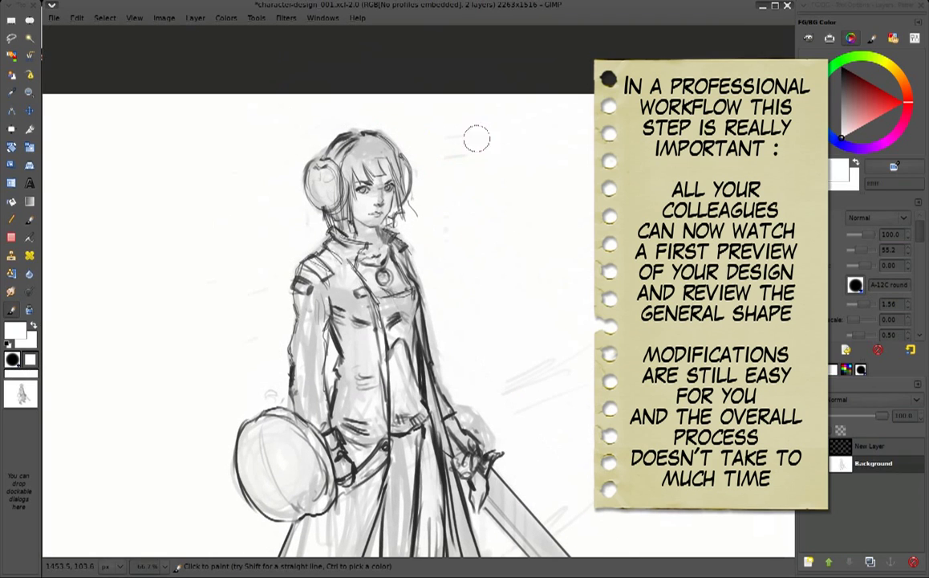
scroll(513, 233, down, 4)
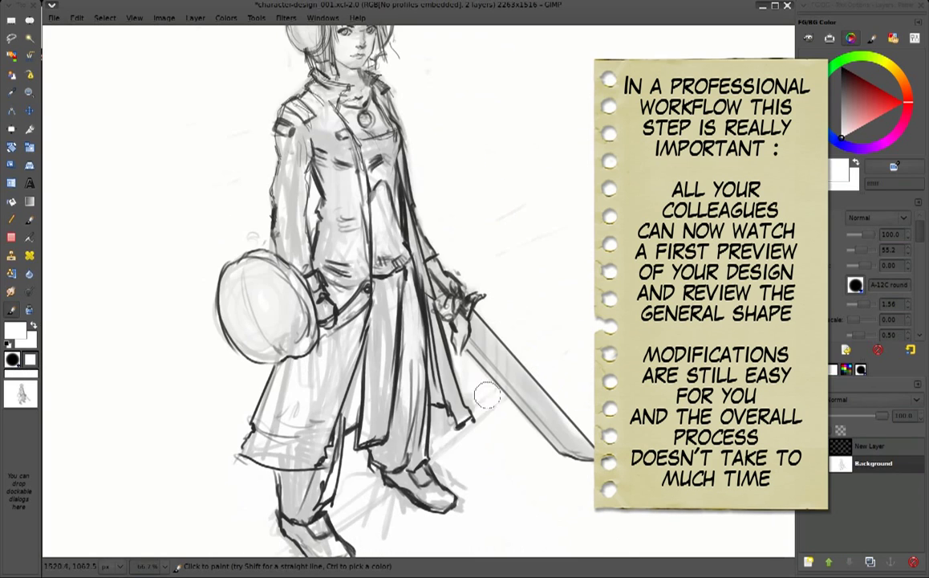
scroll(373, 388, down, 3)
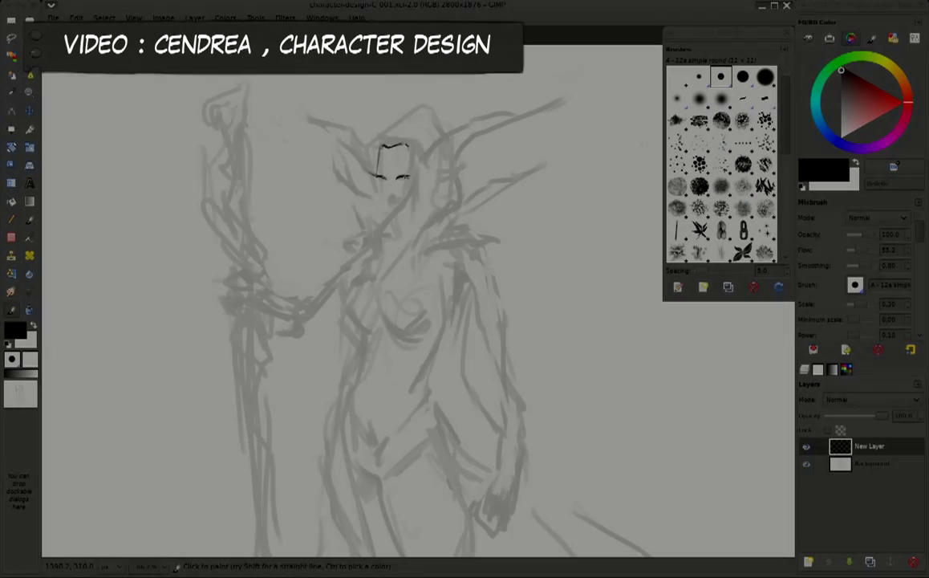
Draw the elf's eyes, nose, lips and left face outline, pick a sketch grey, and add hair and neck lines
mouse_move(395, 177)
mouse_down()
mouse_move(410, 176)
mouse_move(394, 200)
mouse_up()
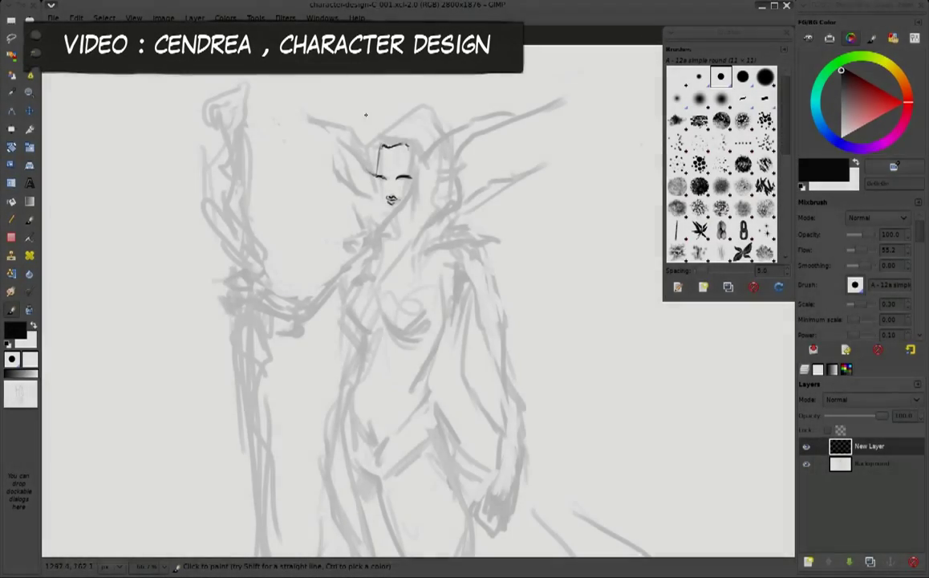
drag(371, 168, 374, 188)
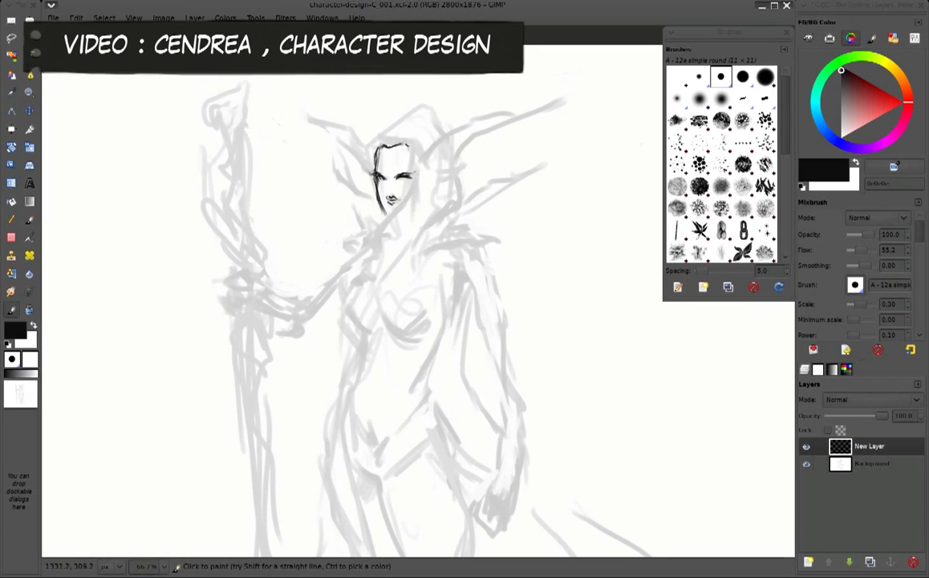
ctrl+click(355, 177)
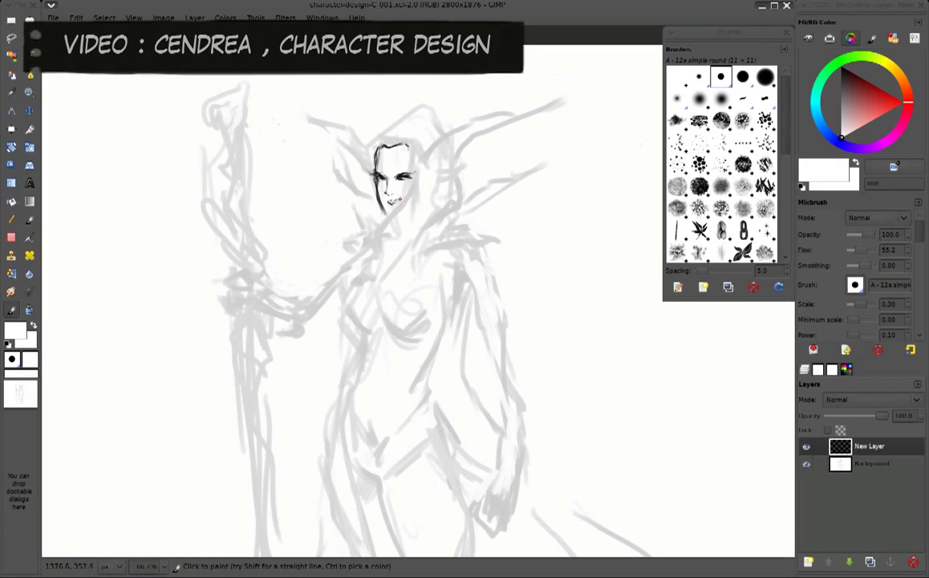
drag(378, 137, 365, 317)
mouse_move(415, 180)
mouse_down()
mouse_move(385, 229)
mouse_move(459, 206)
mouse_move(450, 172)
mouse_up()
Outline the head top, hood, ear and both horns with collar strokes
mouse_move(363, 135)
mouse_down()
mouse_move(411, 141)
mouse_move(446, 132)
mouse_up()
drag(437, 149, 466, 197)
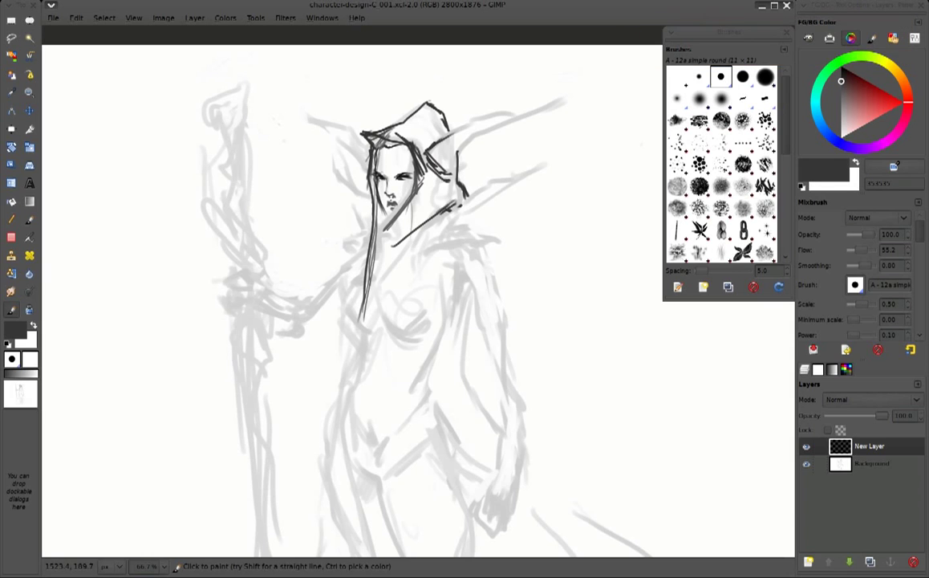
drag(389, 136, 401, 152)
drag(458, 128, 576, 95)
mouse_move(353, 160)
mouse_down()
mouse_move(291, 108)
mouse_move(353, 141)
mouse_up()
mouse_move(377, 200)
mouse_down()
mouse_move(417, 233)
mouse_move(490, 148)
mouse_up()
Add branching antlers and hood lines, paint white over stray head lines, and swap back to black
drag(385, 225, 513, 229)
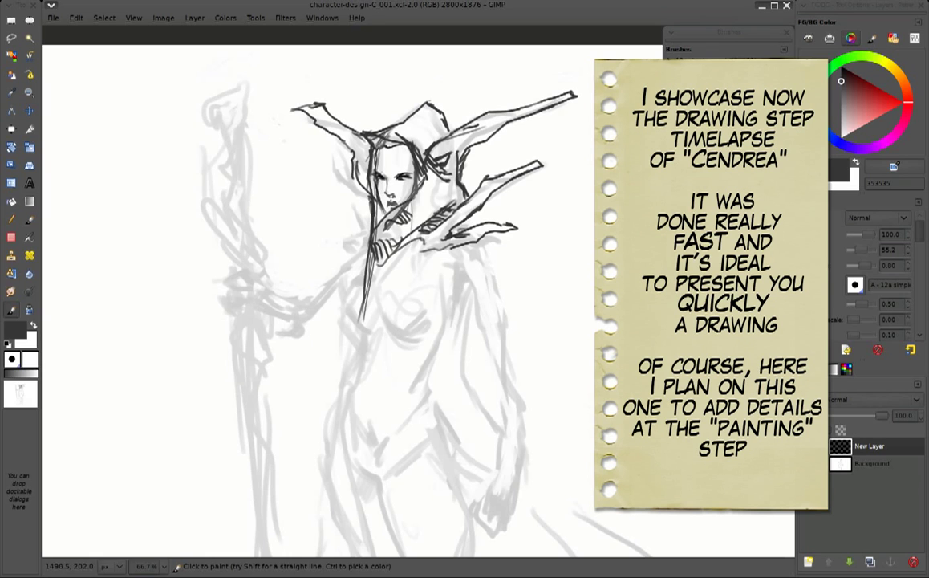
drag(462, 104, 437, 69)
drag(298, 103, 277, 76)
drag(325, 170, 317, 237)
drag(325, 188, 329, 223)
mouse_move(337, 138)
mouse_down()
mouse_move(385, 106)
mouse_move(404, 108)
mouse_move(369, 124)
mouse_up()
key(x)
key(x)
Draw the collar line, two breast spirals and torso contours, then scroll down the body
drag(377, 240, 365, 288)
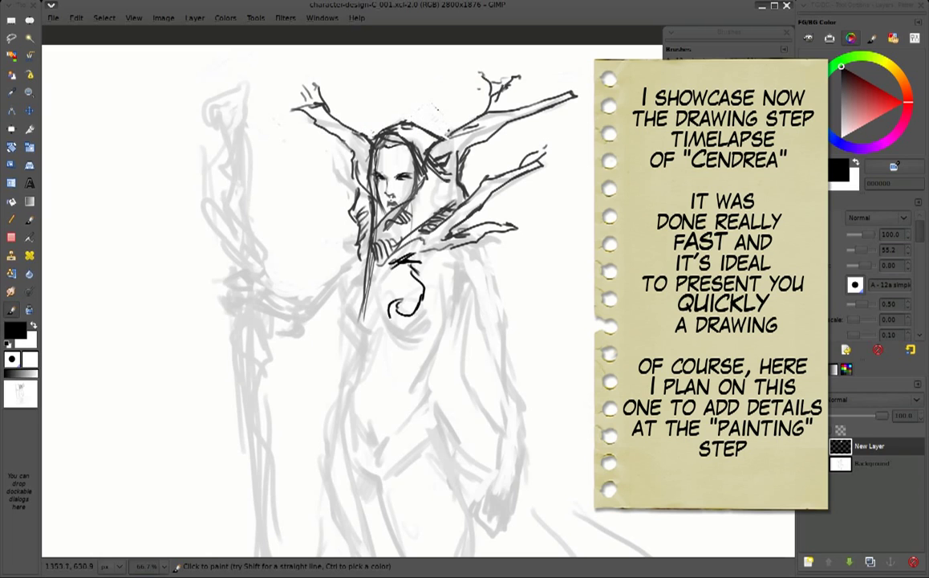
drag(425, 276, 405, 309)
drag(353, 285, 351, 309)
drag(391, 261, 419, 257)
drag(325, 312, 329, 377)
drag(409, 273, 389, 373)
drag(369, 301, 370, 321)
drag(333, 357, 341, 411)
scroll(417, 320, down, 3)
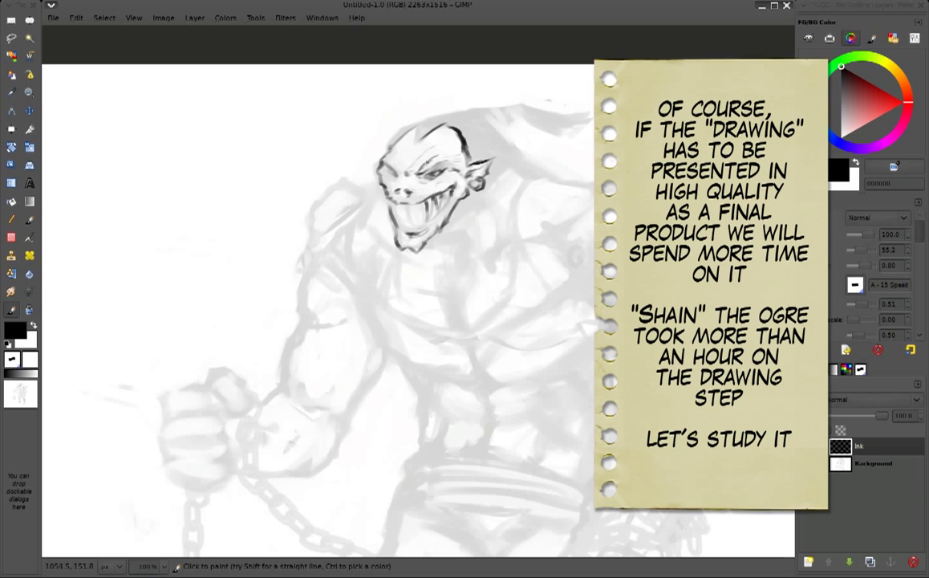
Reset the colour to black and ink hair strokes on the ogre's head
ctrl+click(413, 228)
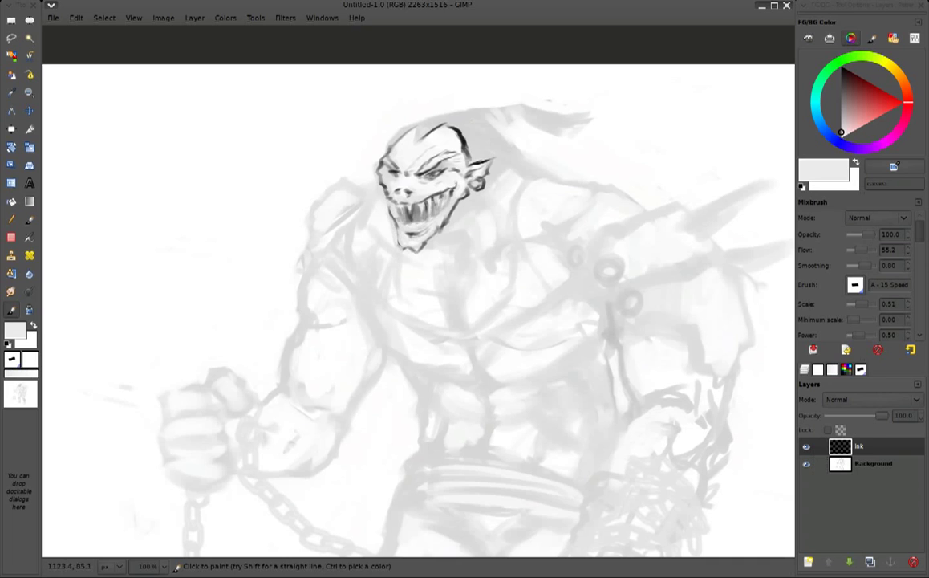
key(d)
mouse_move(408, 112)
mouse_down()
mouse_move(379, 129)
mouse_move(433, 146)
mouse_move(425, 144)
mouse_up()
drag(481, 112, 497, 125)
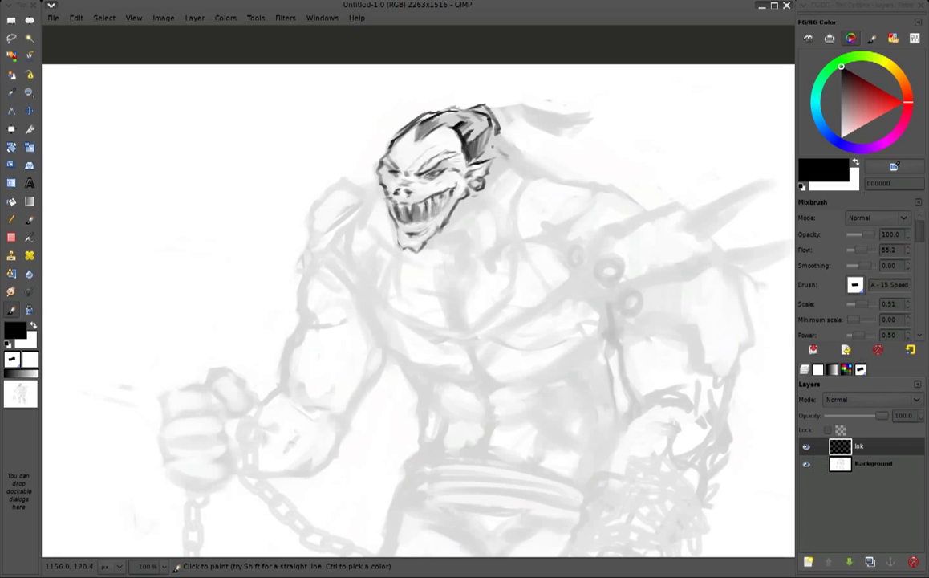
Ink black strokes under the ogre's jaw and across its cheek
drag(440, 229, 424, 243)
drag(505, 207, 434, 231)
mouse_move(468, 172)
mouse_down()
mouse_move(450, 184)
mouse_move(459, 198)
mouse_up()
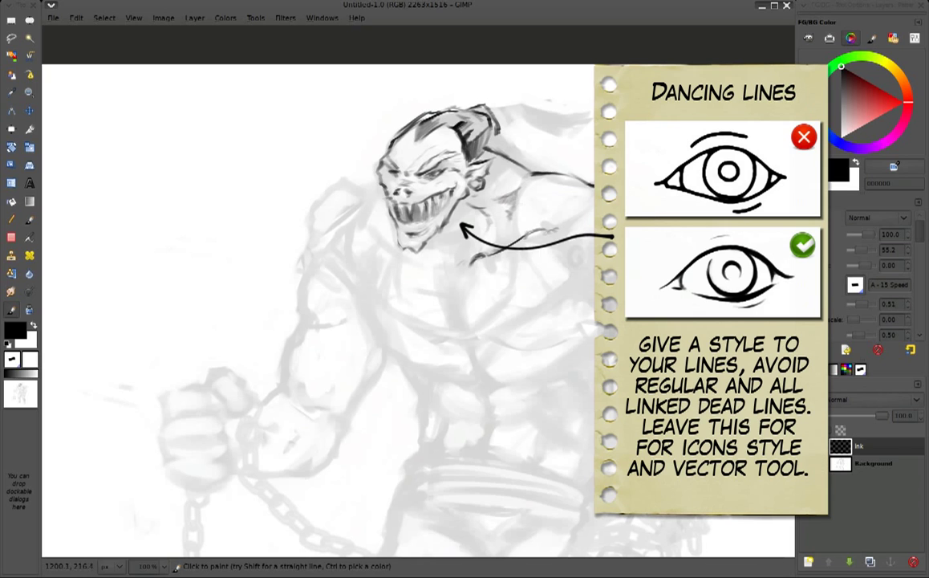
scroll(337, 305, down, 2)
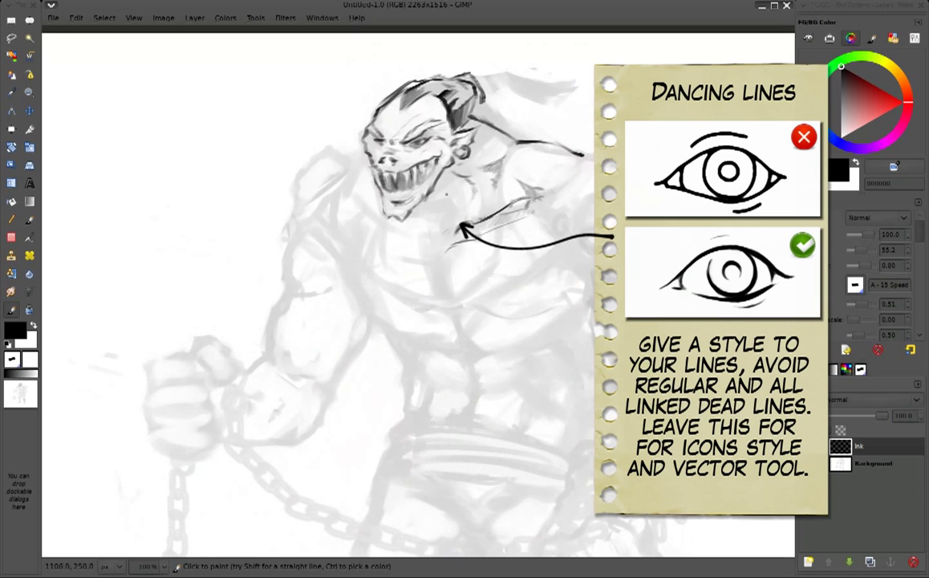
Add grey hair strokes on top of the head and choose mid-grey and near-white tones
drag(429, 110, 411, 120)
drag(437, 80, 498, 73)
key(x)
ctrl+click(598, 149)
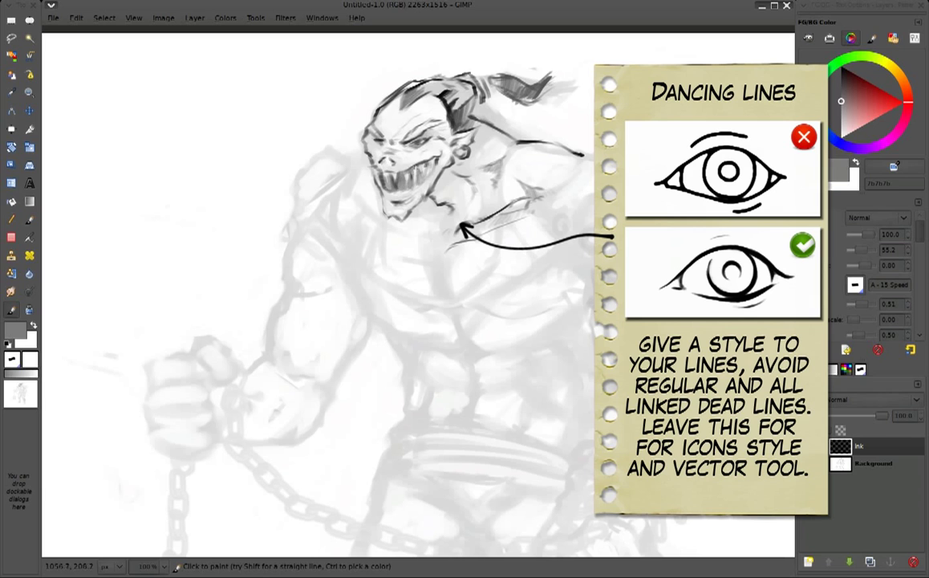
ctrl+click(601, 155)
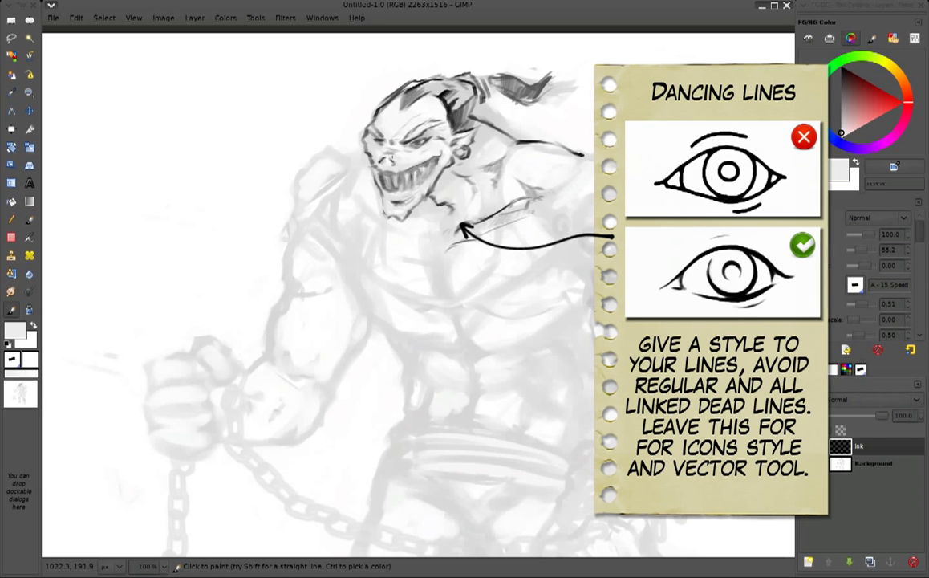
ctrl+click(742, 148)
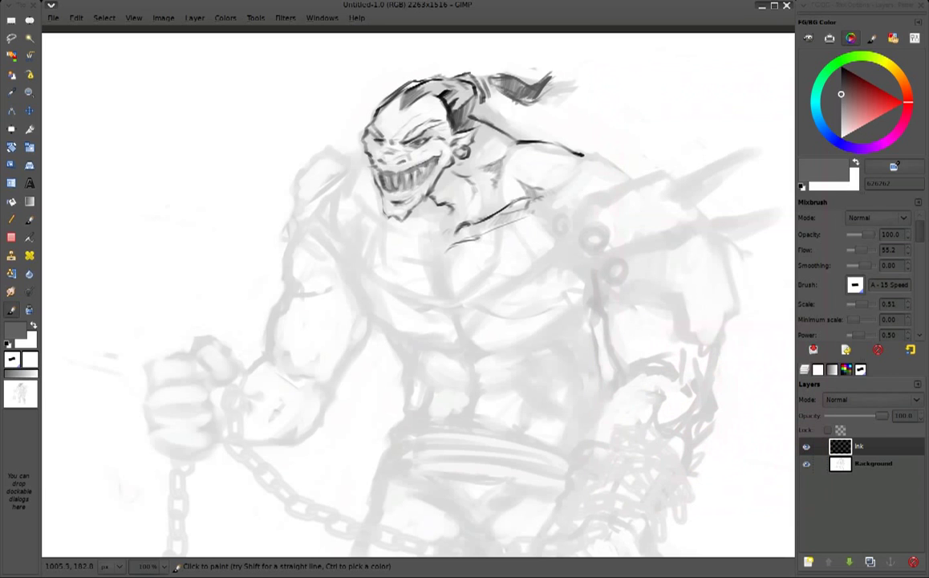
ctrl+click(742, 152)
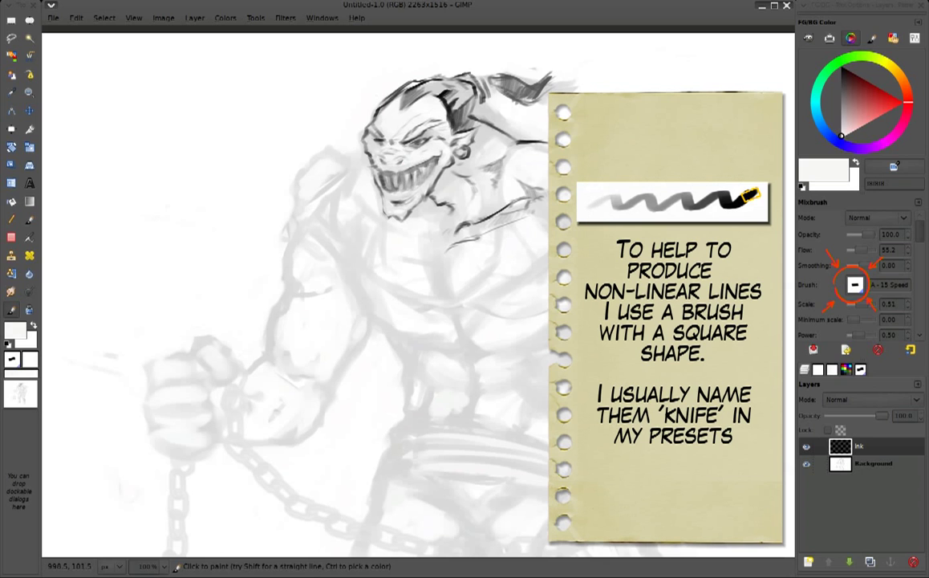
Zoom in and sharpen the ogre's brow lines, teeth outlines and lower-left jaw
ctrl+click(405, 104)
ctrl+scroll(405, 104, up, 1)
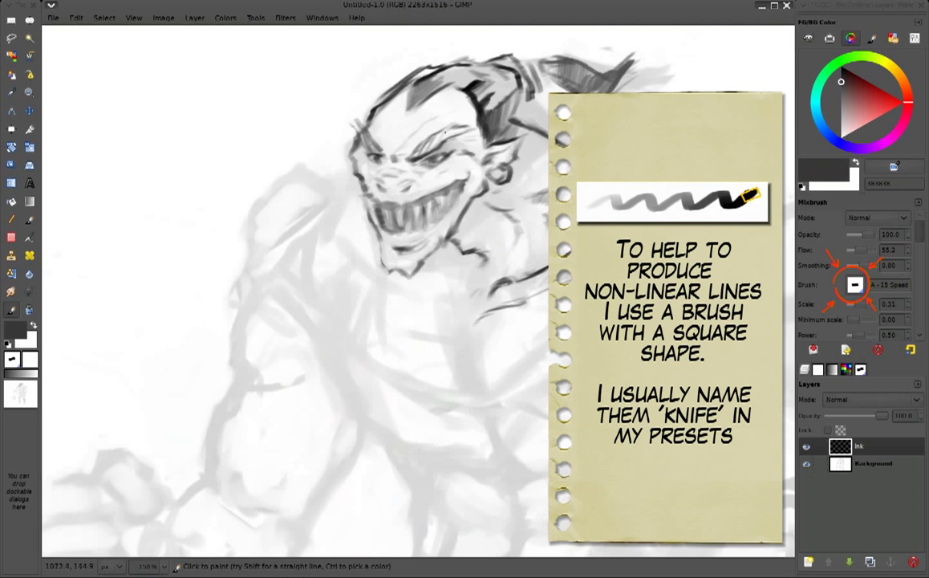
drag(406, 166, 394, 199)
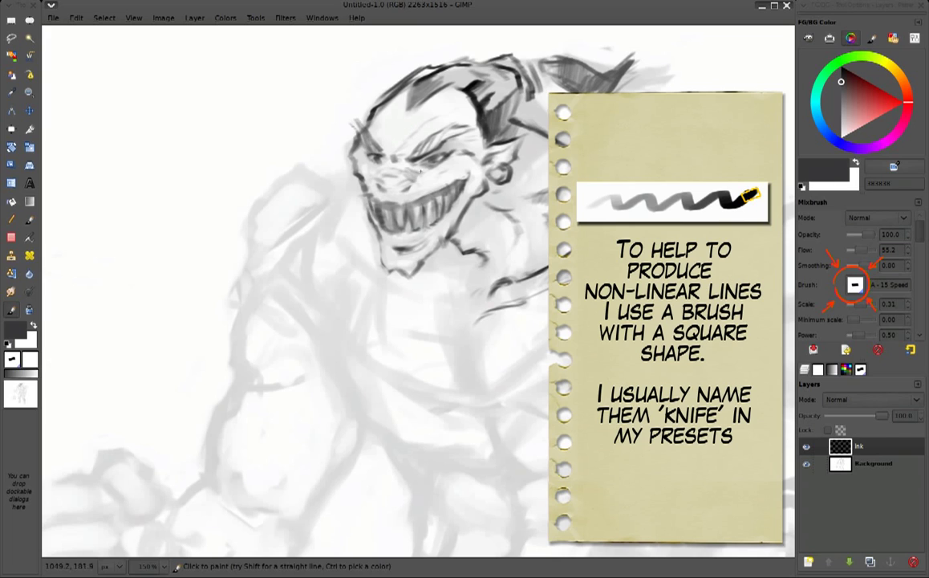
mouse_move(424, 146)
mouse_down()
mouse_move(384, 153)
mouse_move(380, 211)
mouse_up()
drag(392, 179, 392, 209)
drag(421, 201, 419, 233)
mouse_move(357, 187)
mouse_down()
mouse_move(350, 209)
mouse_move(375, 222)
mouse_up()
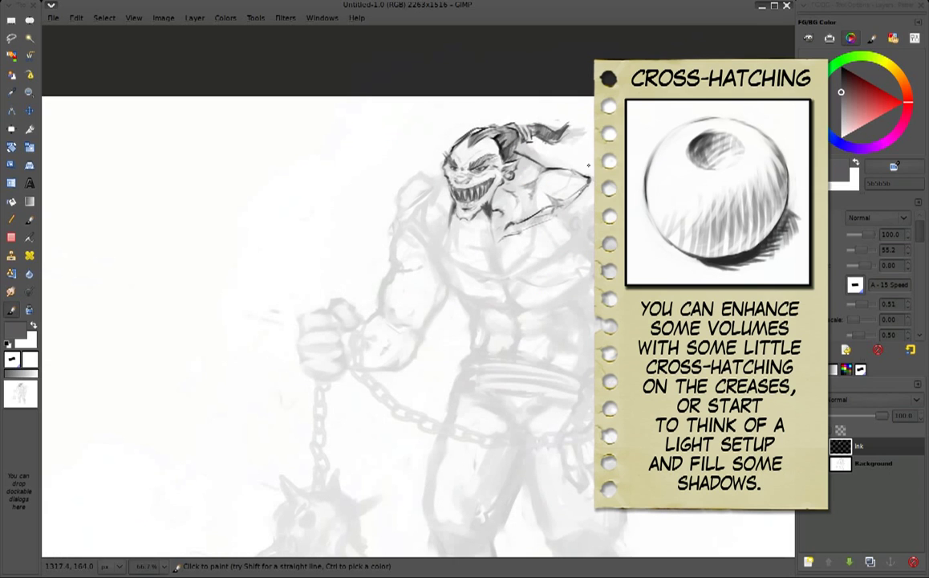
Ink the ogre's right shoulder and arm contour, set a brush value to 0.50 and pick near-black
drag(588, 165, 528, 149)
drag(540, 193, 525, 229)
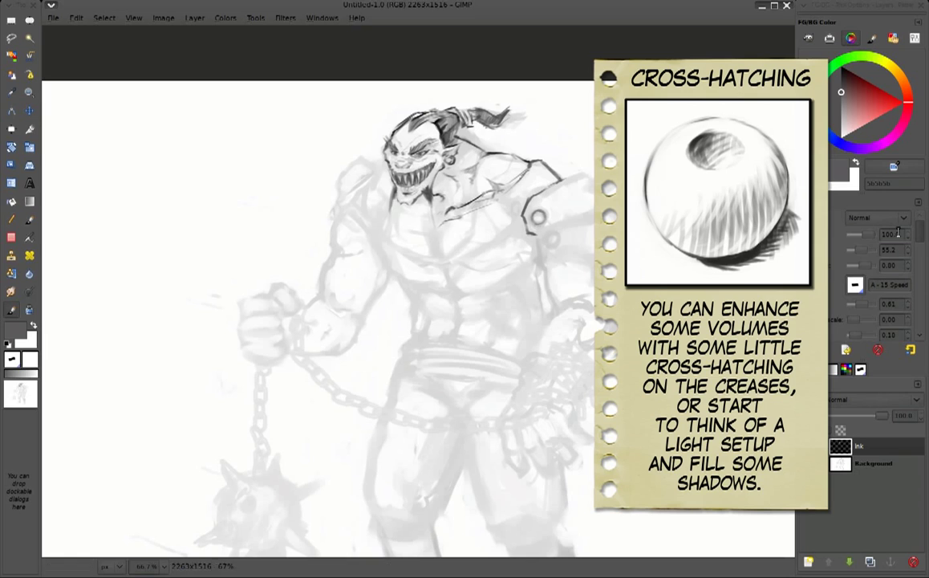
scroll(838, 298, down, 5)
drag(838, 298, 849, 295)
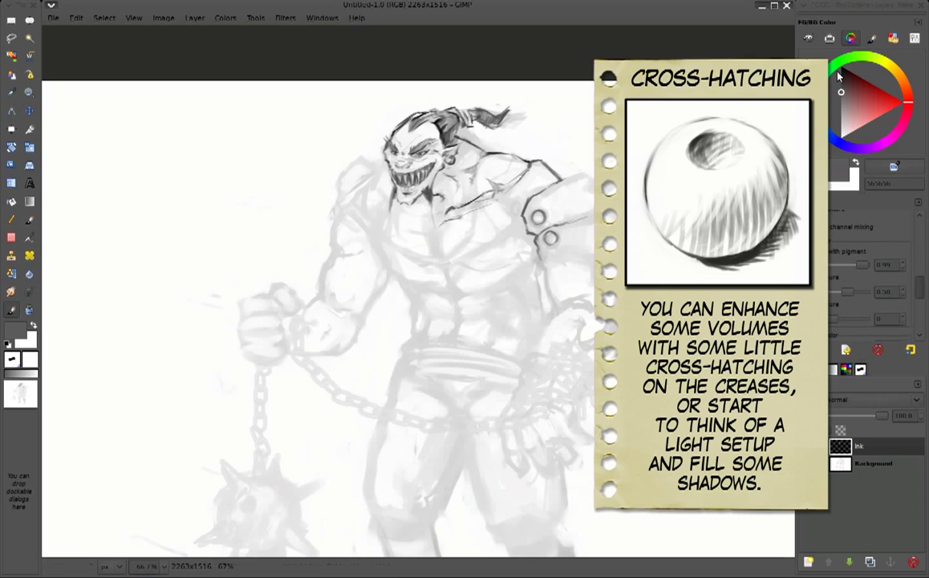
ctrl+click(550, 237)
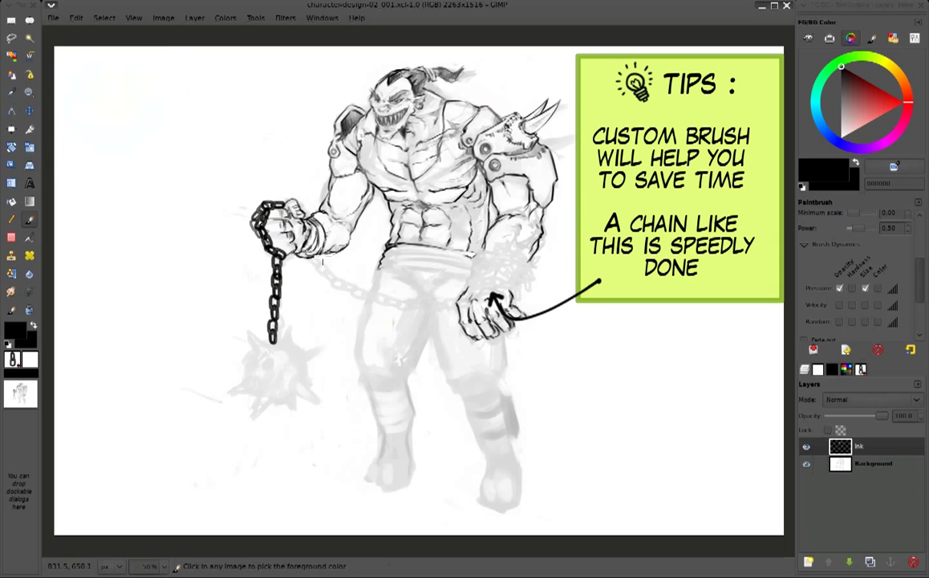
Paint the black chain from the ogre's left fist across its waist to the other hand
mouse_move(277, 208)
mouse_down()
mouse_move(491, 279)
mouse_move(527, 353)
mouse_up()
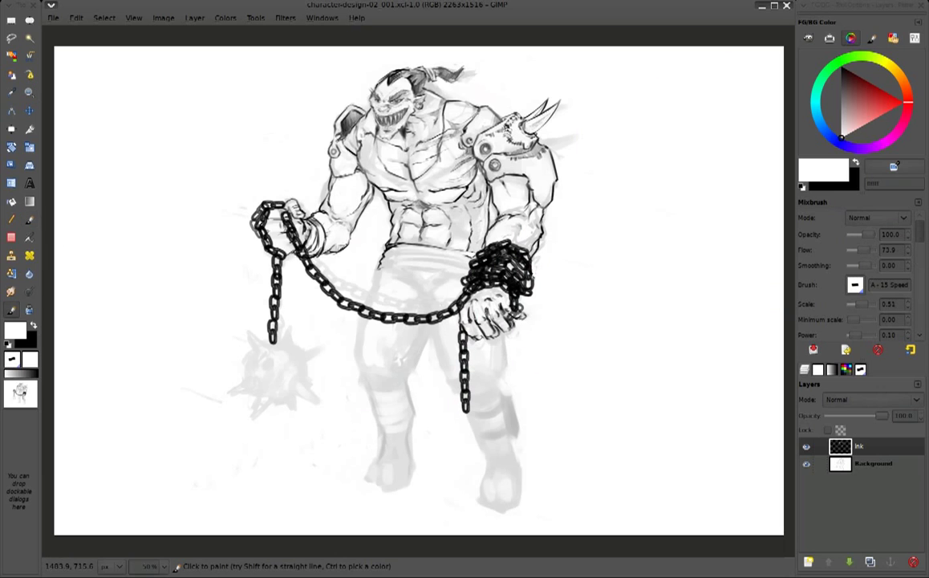
scroll(280, 217, up, 1)
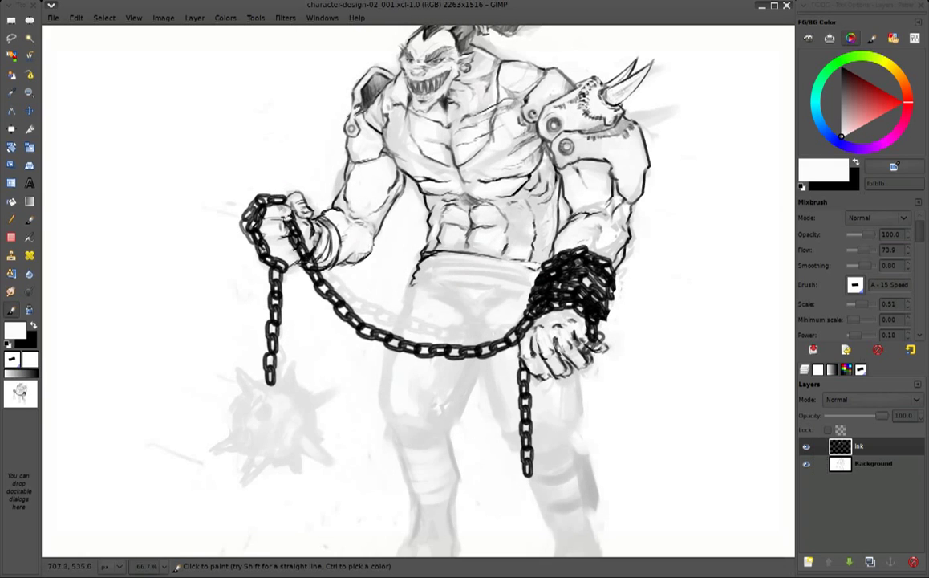
key(x)
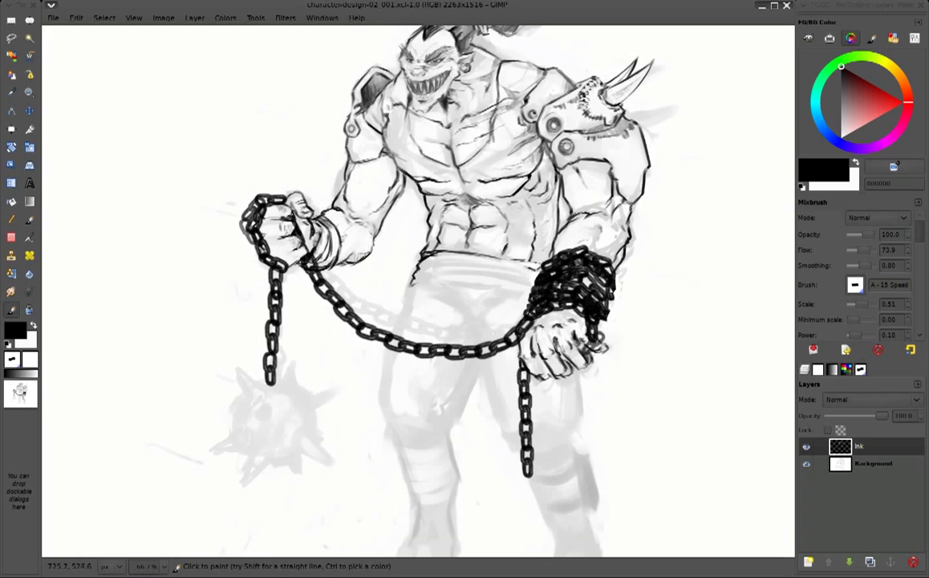
ctrl+click(257, 207)
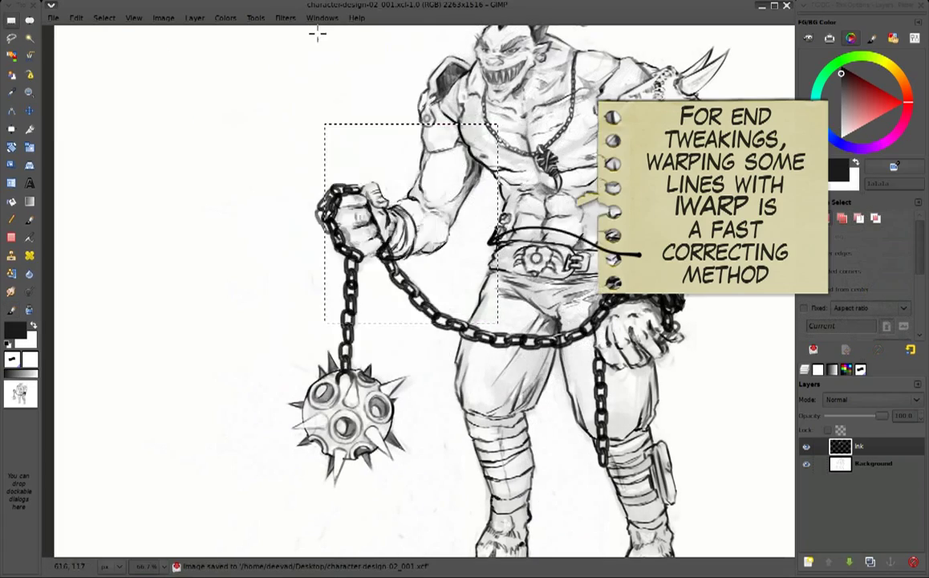
Flatten the ink onto the sketch and IWarp the forearm lines into a corrected shape
key(ctrl+m)
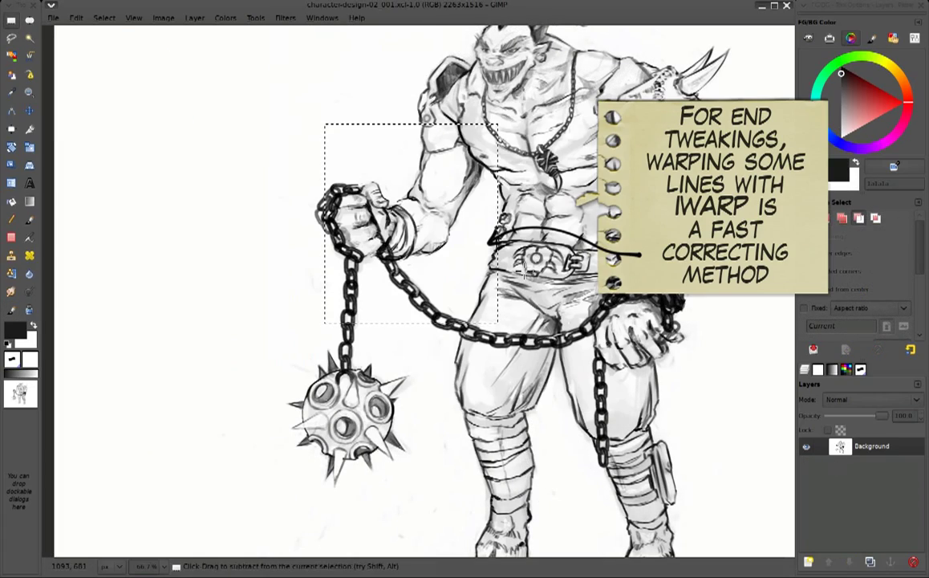
mouse_move(359, 240)
mouse_down()
mouse_move(342, 259)
mouse_move(362, 263)
mouse_move(366, 233)
mouse_move(362, 257)
mouse_up()
click(589, 399)
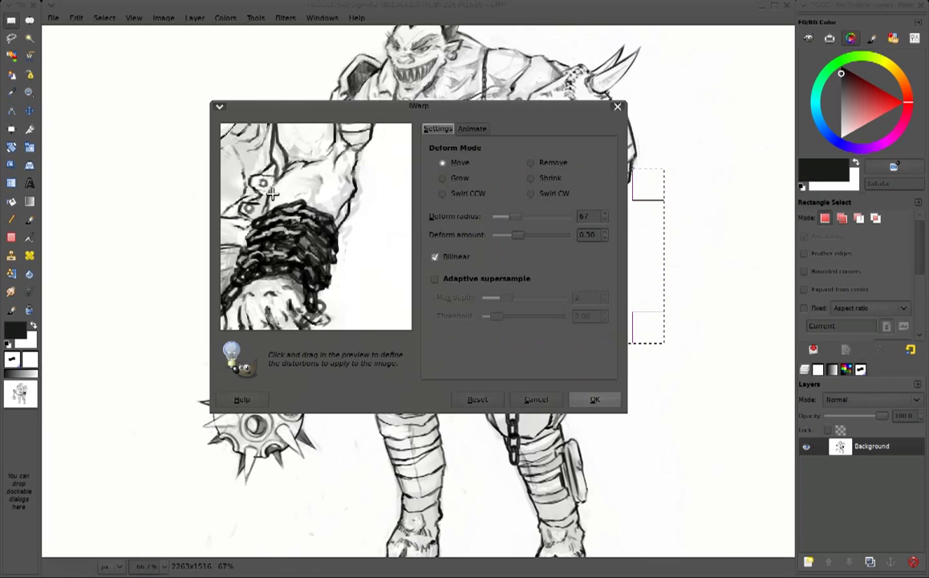
click(594, 398)
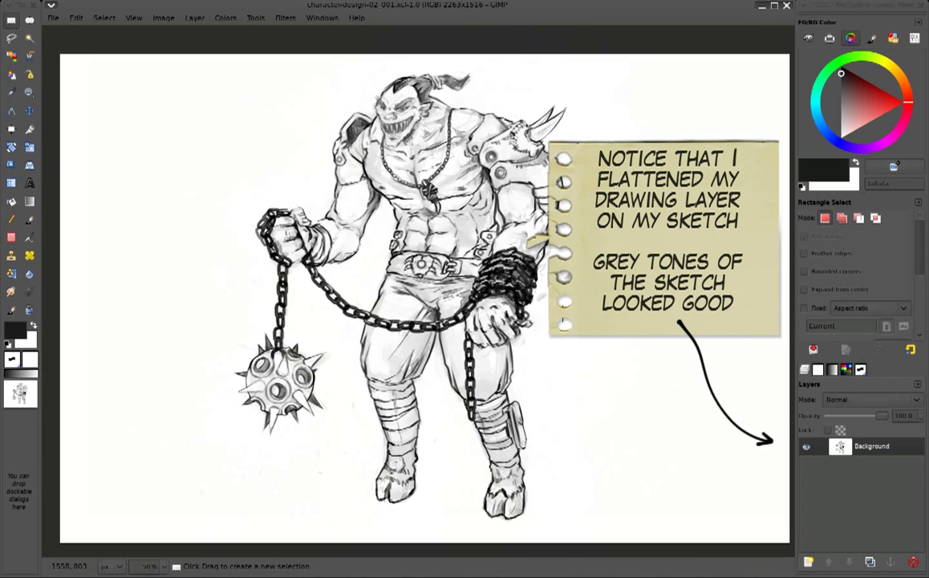
Switch to the Mixbrush and reset colours to black and white
key(p)
key(x)
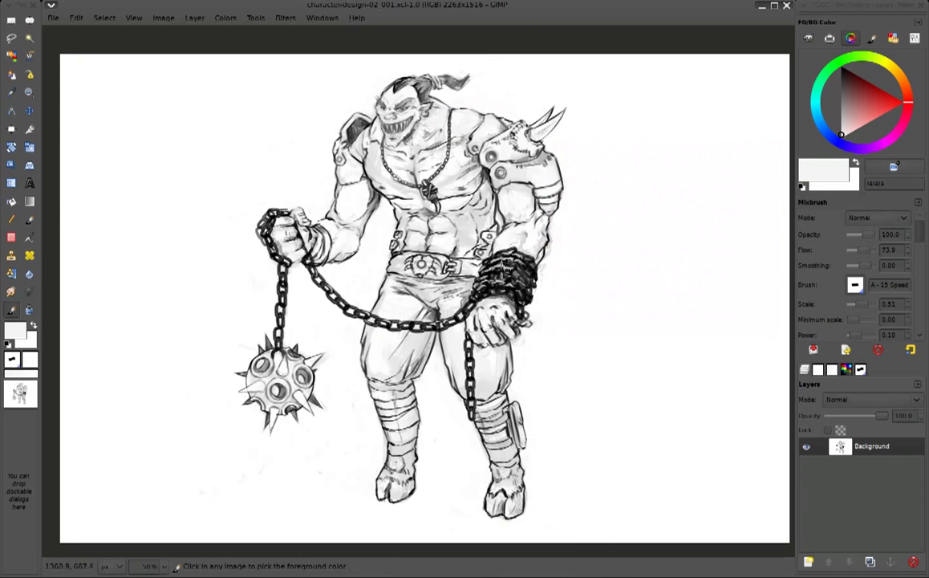
key(d)
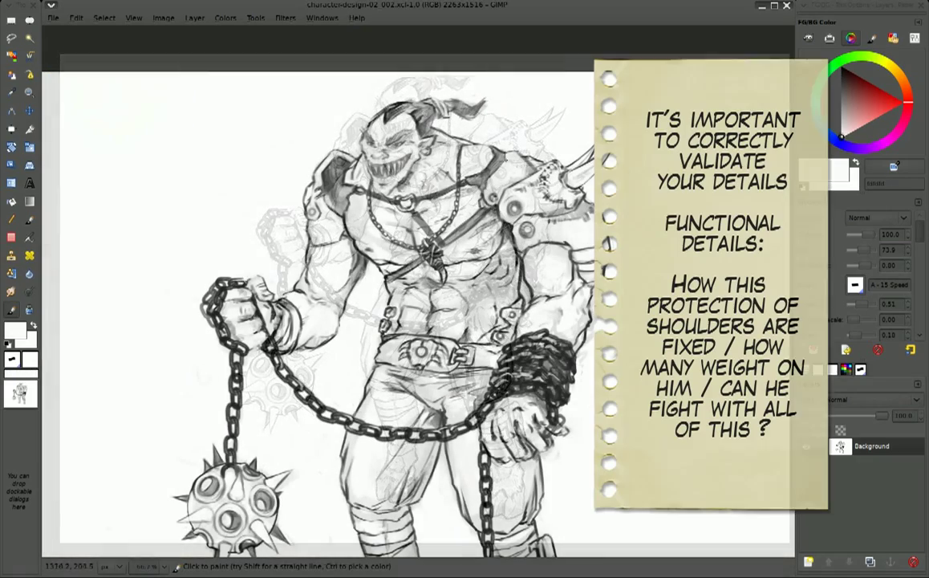
Pick dark grey, black and mid-grey tones and re-centre the figure for line touch-ups
ctrl+click(440, 191)
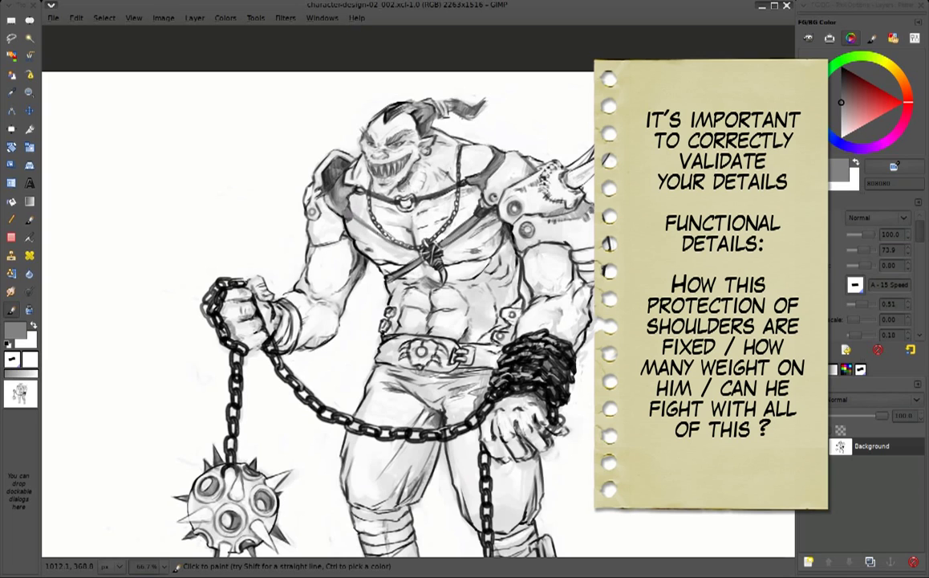
ctrl+click(369, 227)
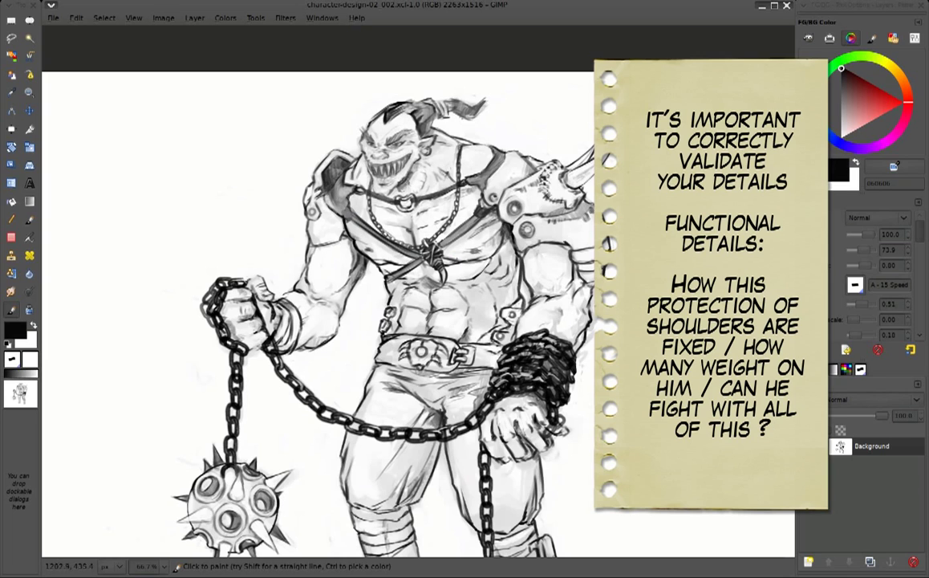
key(x)
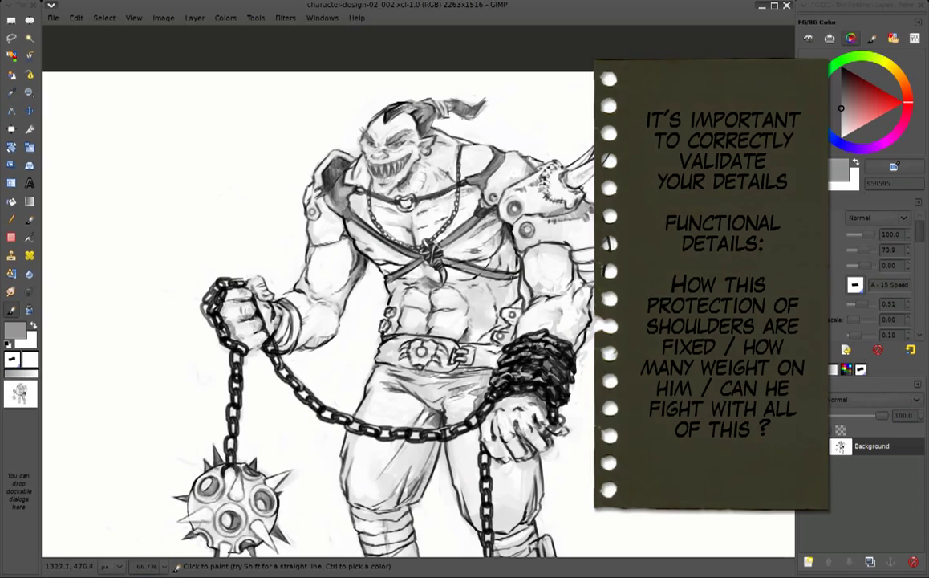
key(x)
key(x)
key(x)
key(x)
key(x)
key(x)
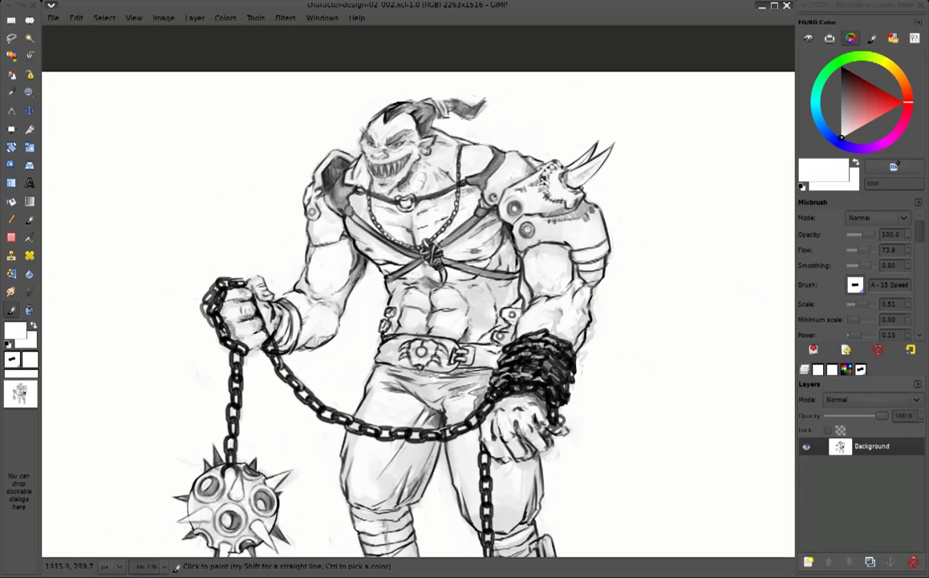
key(x)
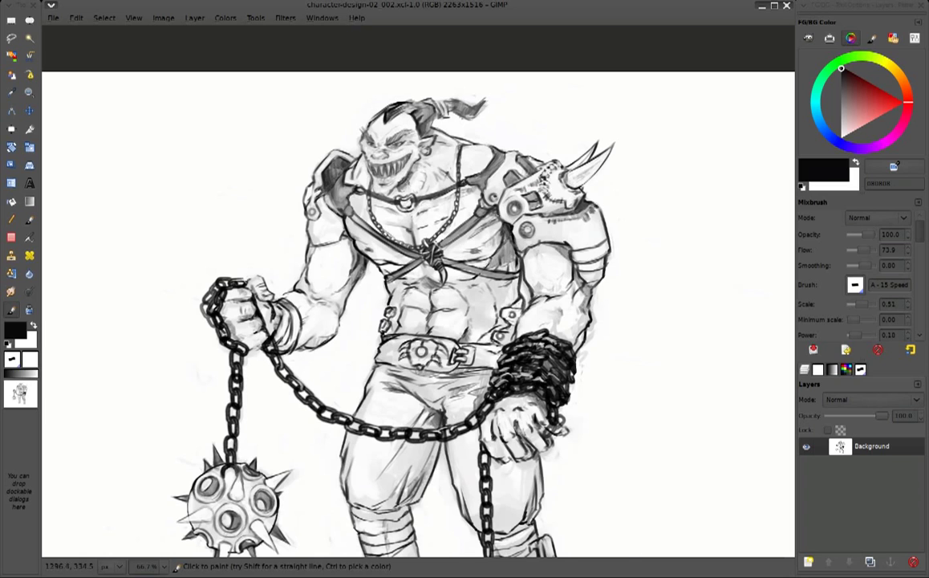
drag(423, 173, 499, 164)
ctrl+click(744, 154)
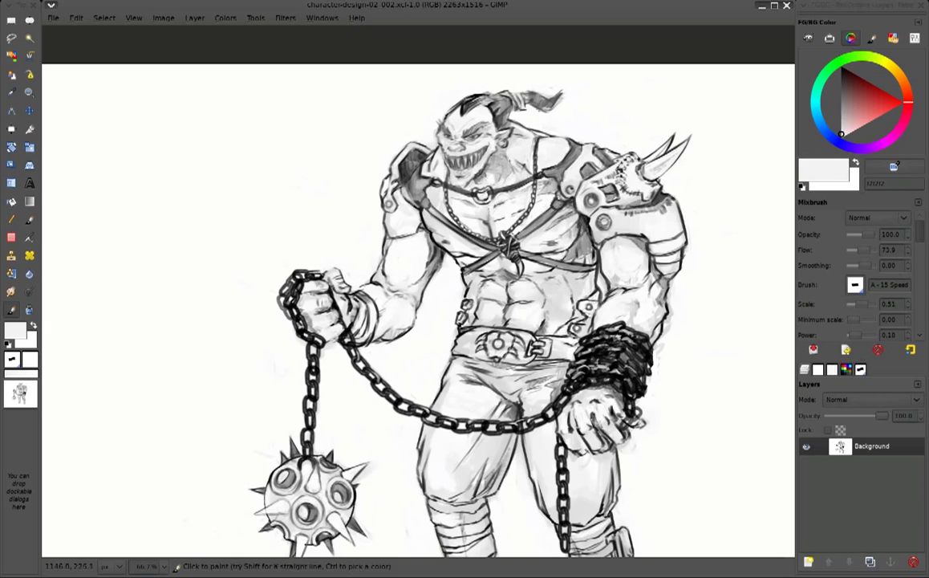
ctrl+click(592, 351)
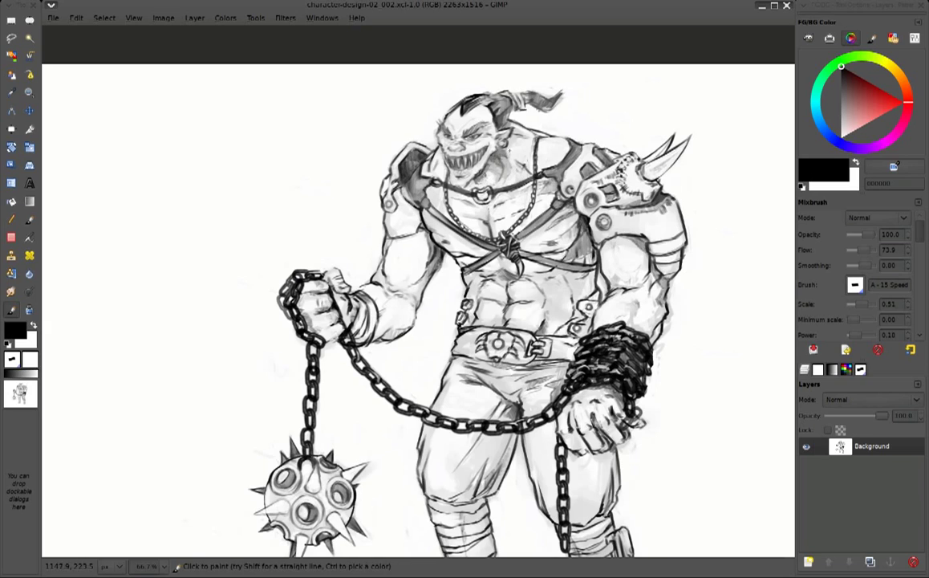
ctrl+click(746, 153)
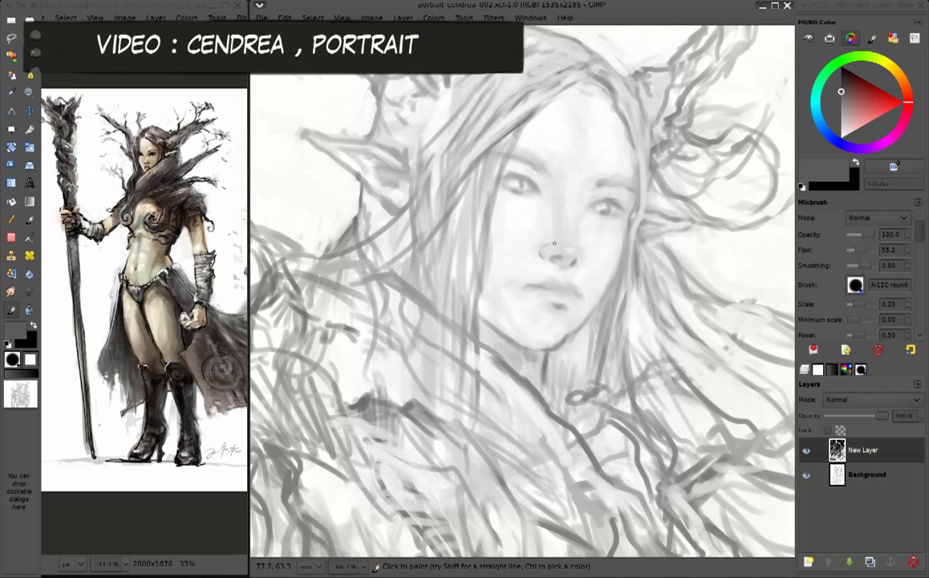
Sample a light grey and sketch faint lines along the nose bridge, eye, mouth and chin
ctrl+click(562, 251)
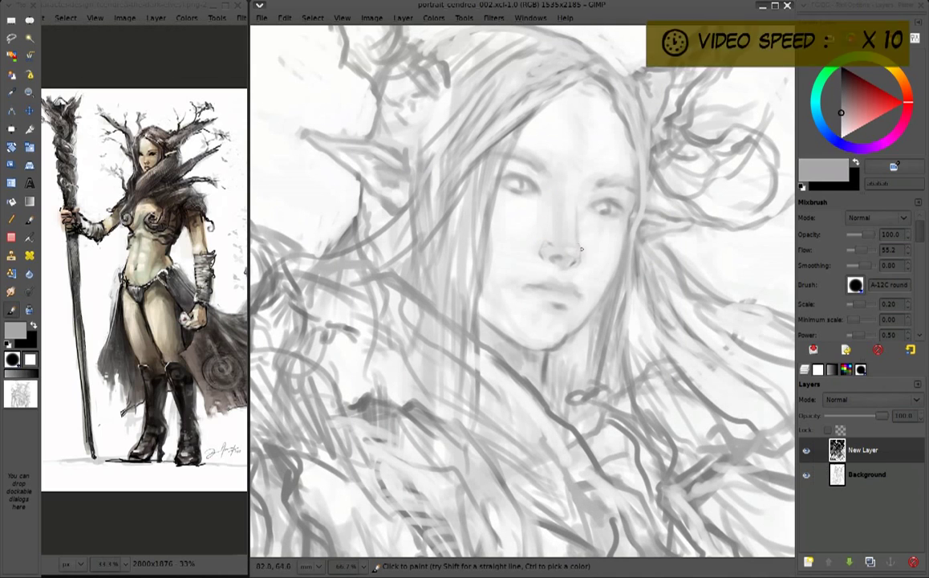
drag(588, 187, 526, 183)
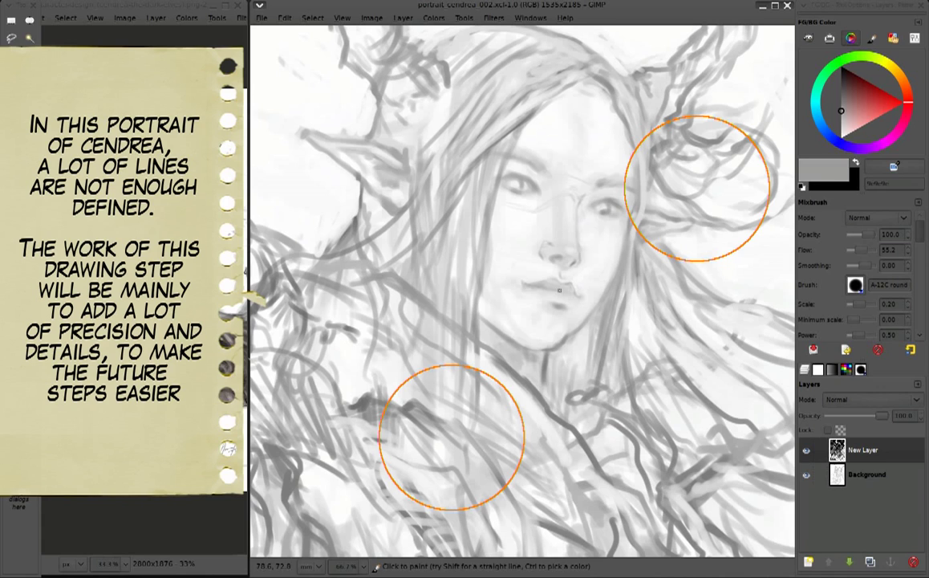
mouse_move(559, 289)
mouse_down()
mouse_move(511, 186)
mouse_move(571, 290)
mouse_up()
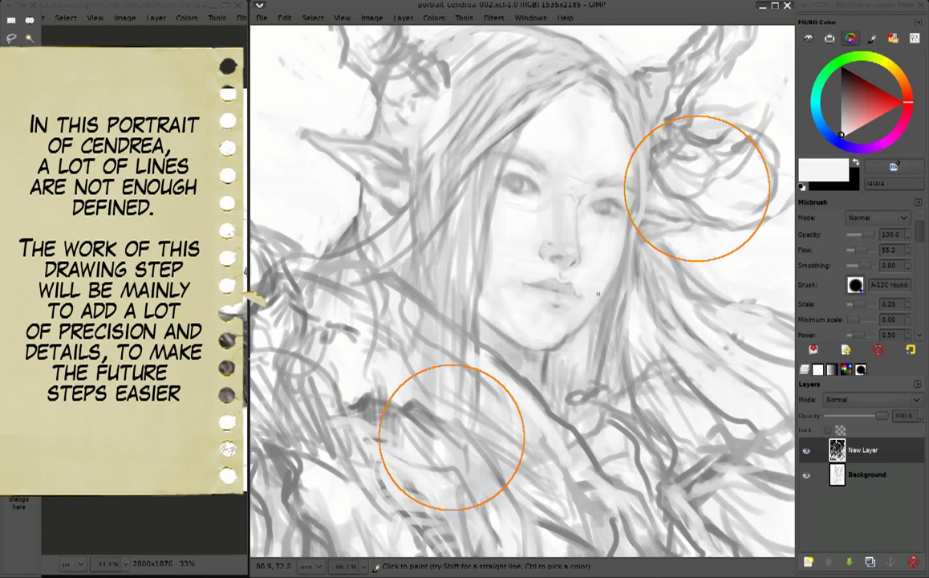
drag(597, 294, 571, 327)
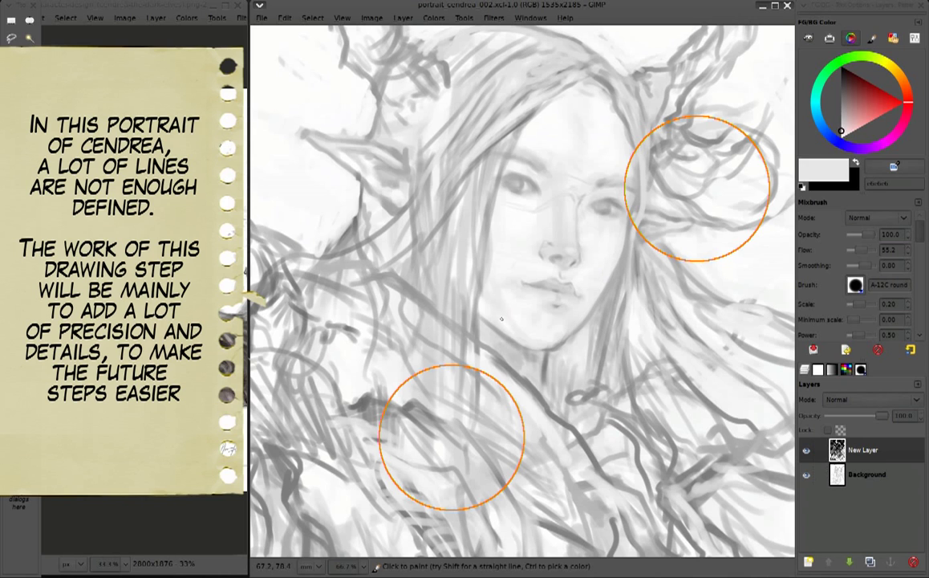
drag(500, 318, 556, 337)
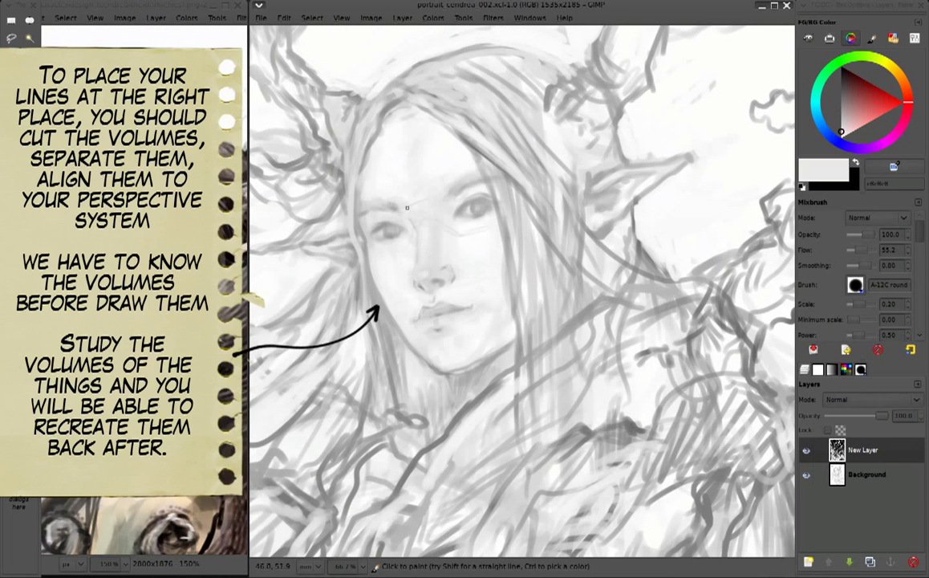
Sample white and mid greys and add a faint stroke under the right eye
drag(406, 208, 426, 191)
drag(401, 149, 442, 164)
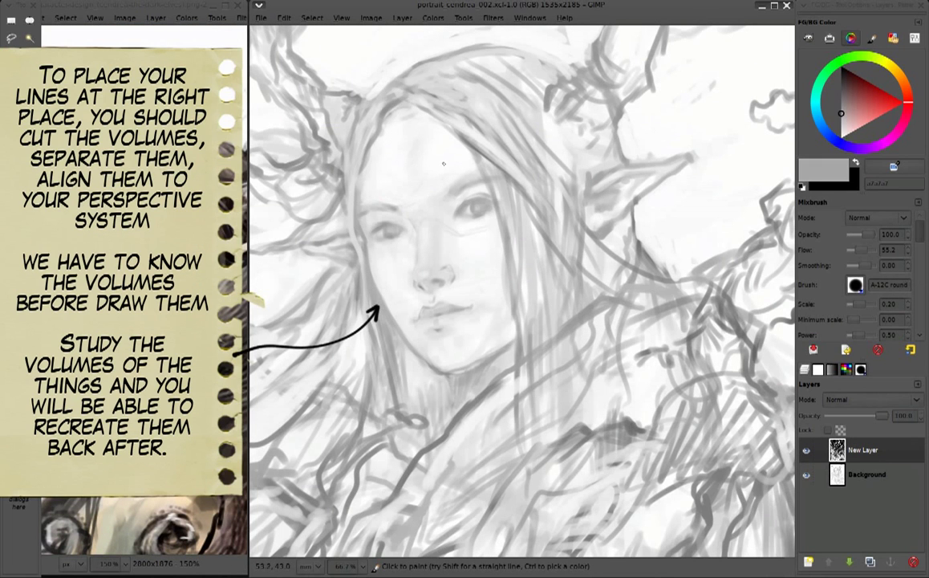
drag(475, 224, 454, 225)
ctrl+click(454, 179)
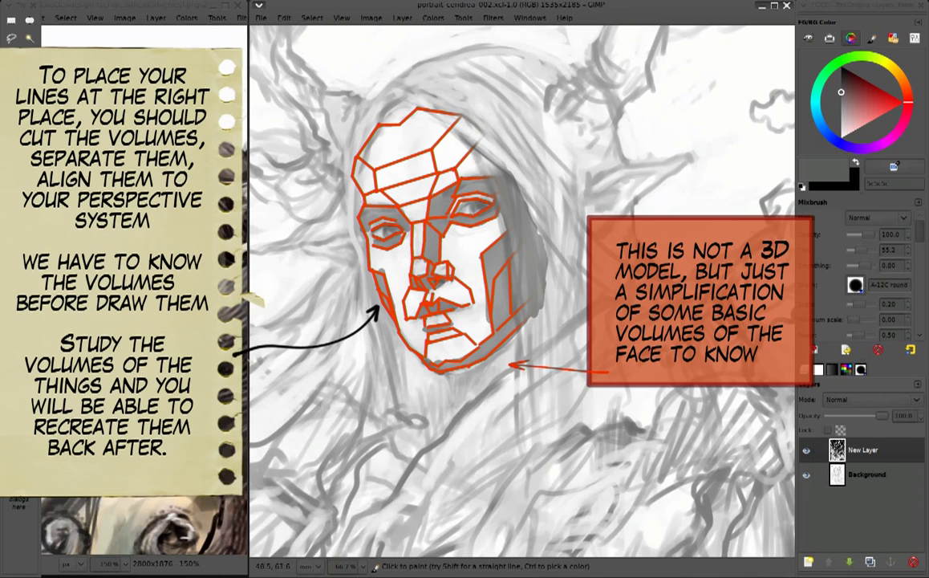
ctrl+click(477, 205)
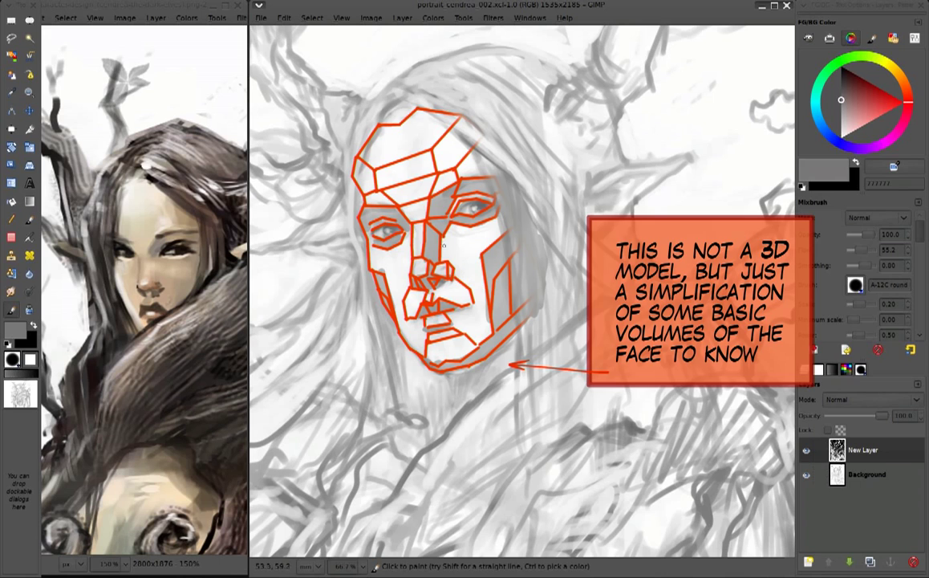
ctrl+click(495, 293)
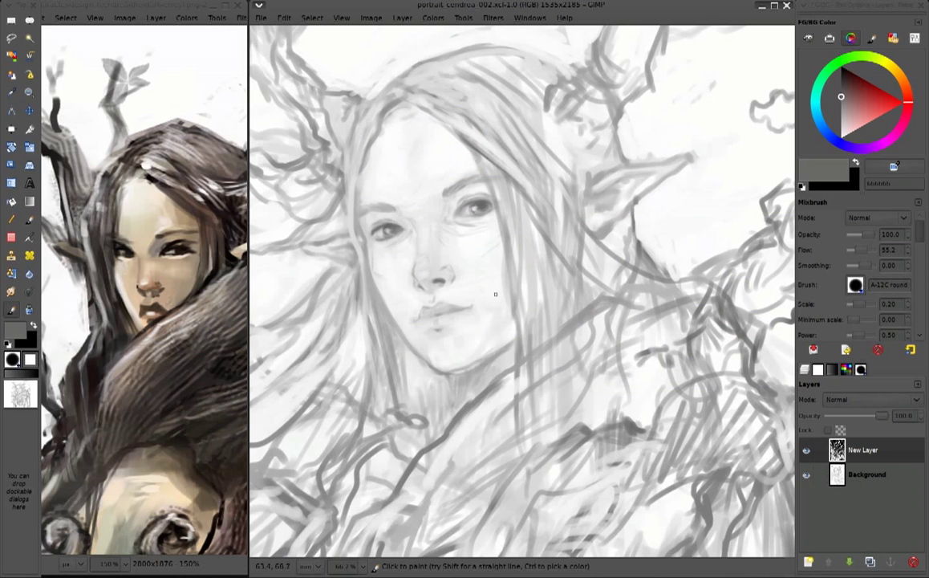
Sample greys including 949494 and repaint the hair outline across the top of the head
ctrl+click(434, 183)
ctrl+click(437, 164)
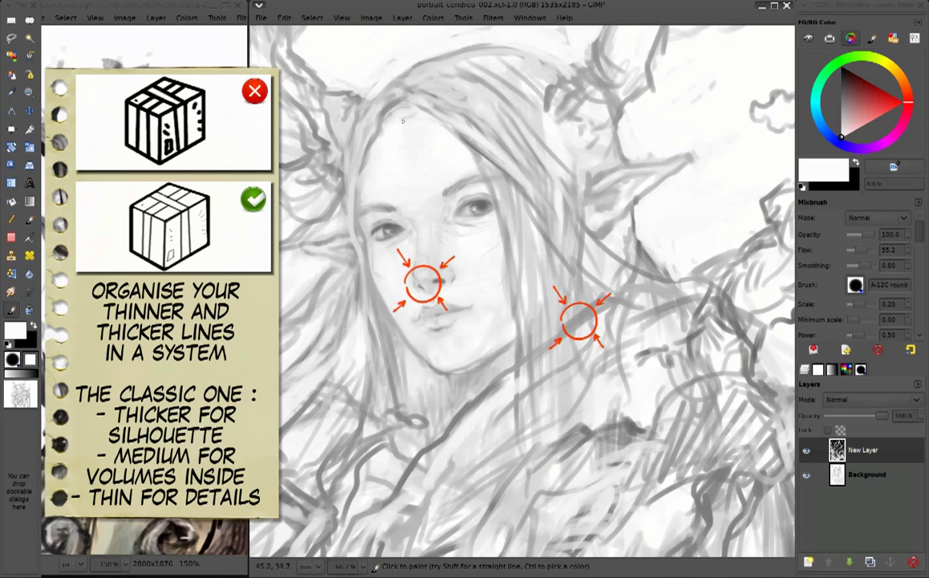
ctrl+click(433, 321)
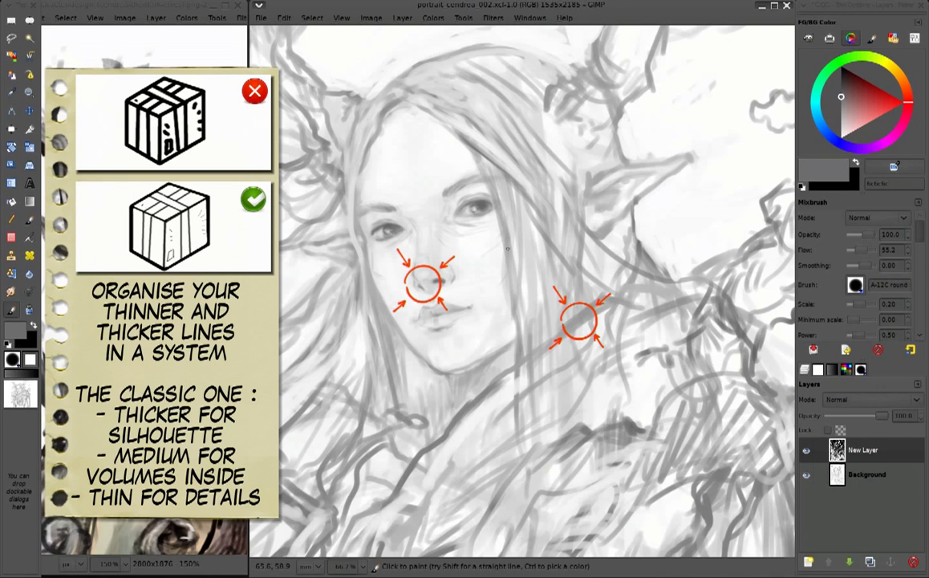
ctrl+click(367, 183)
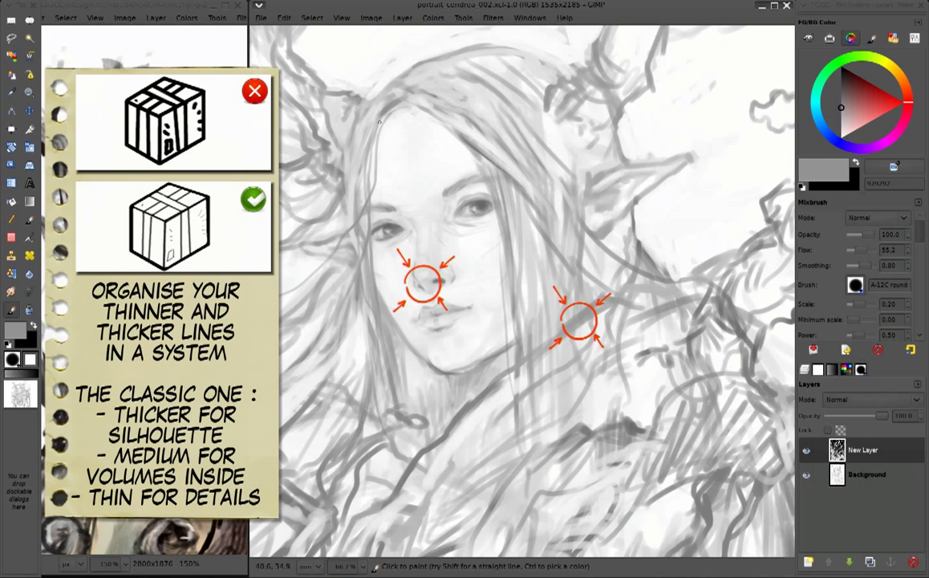
ctrl+click(397, 80)
drag(397, 80, 498, 50)
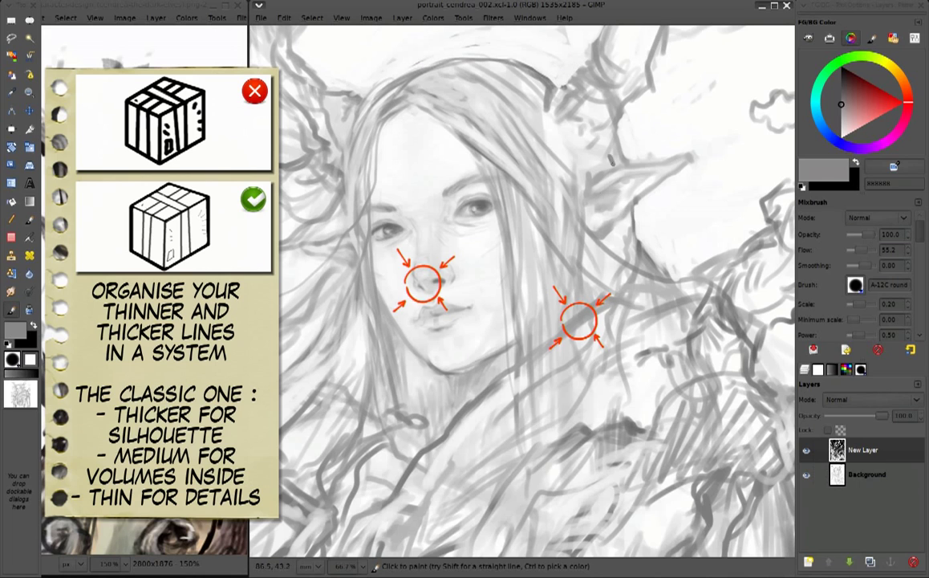
Paint hair lines between head and ear and darker 909090 strands down the face's right side
ctrl+click(615, 162)
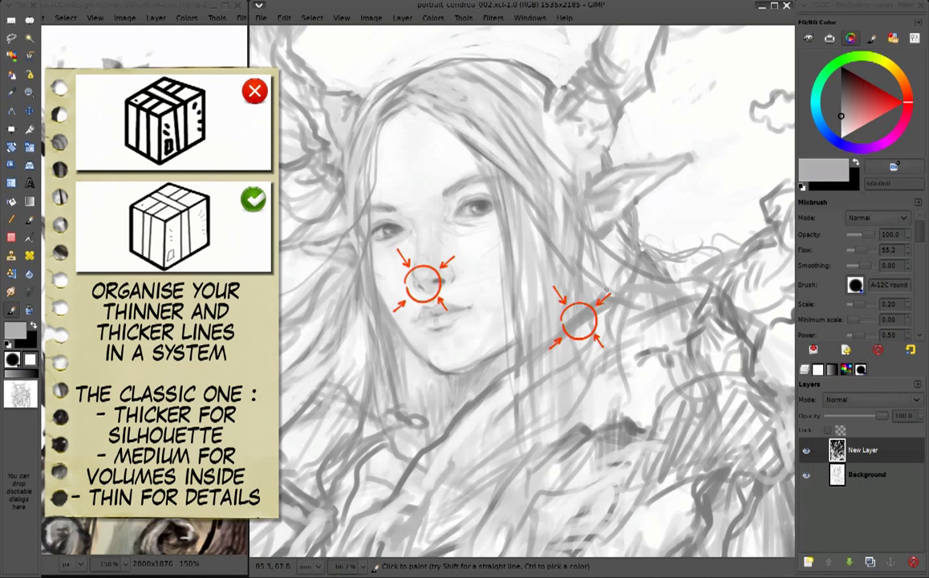
drag(615, 162, 515, 221)
ctrl+click(515, 221)
drag(461, 201, 481, 329)
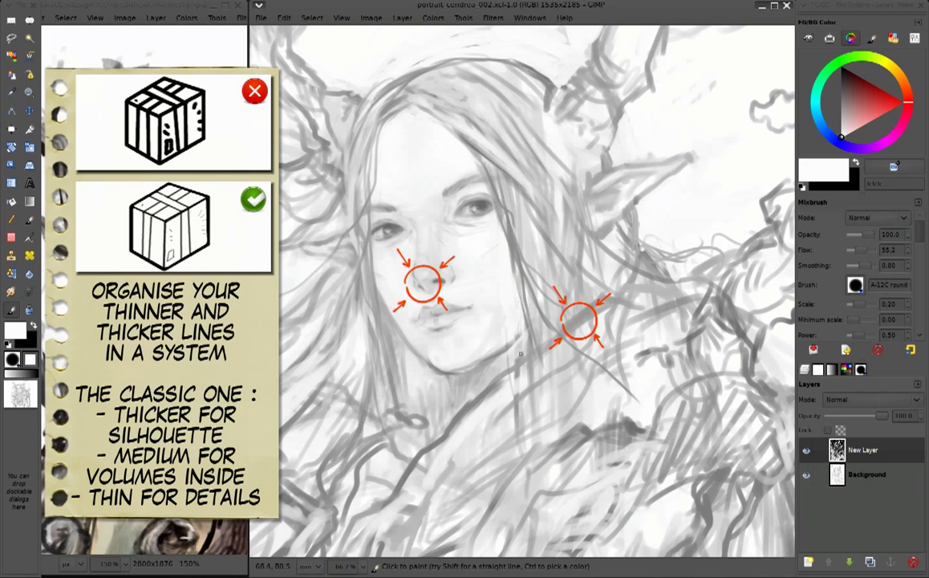
Add grey hair strokes down the face's left side and dark strands at the upper right
drag(357, 281, 397, 397)
drag(353, 88, 321, 165)
drag(329, 121, 309, 212)
drag(297, 221, 269, 325)
drag(309, 248, 284, 301)
ctrl+click(426, 217)
ctrl+click(726, 153)
mouse_move(491, 95)
mouse_down()
mouse_move(521, 154)
mouse_move(546, 155)
mouse_up()
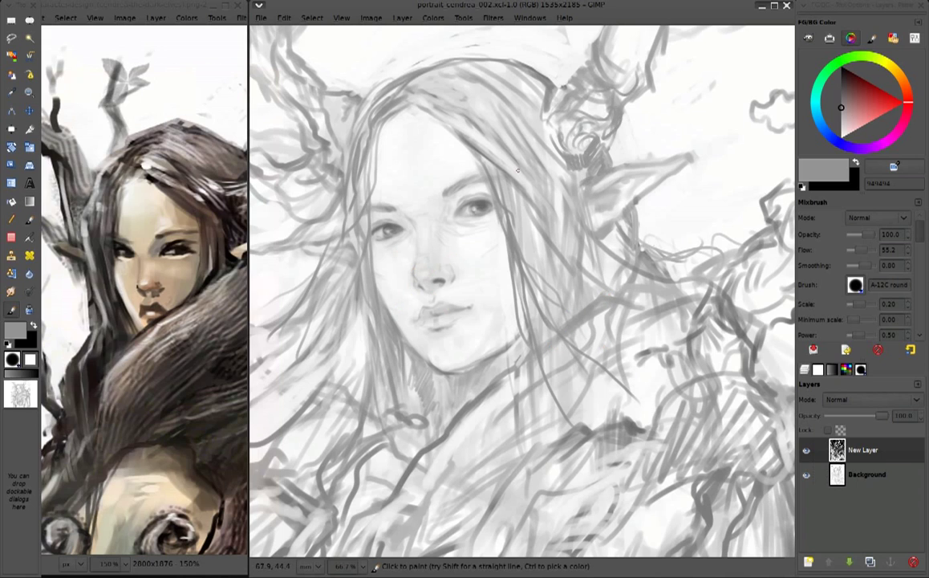
Paint light b6b6b6 hair strokes, shade the inner ear, and add 686868 strokes around the face
ctrl+click(746, 154)
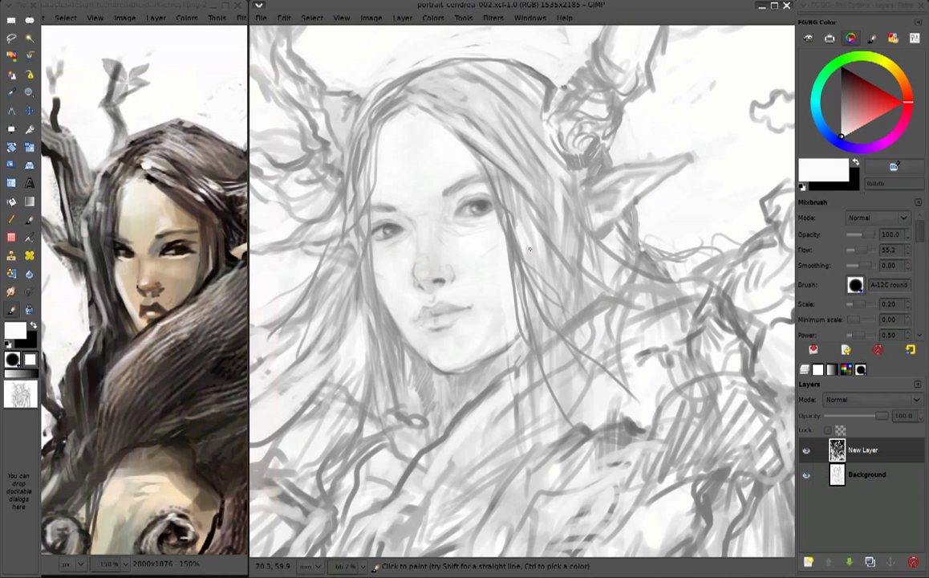
drag(457, 172, 488, 260)
drag(564, 163, 531, 183)
drag(588, 198, 608, 207)
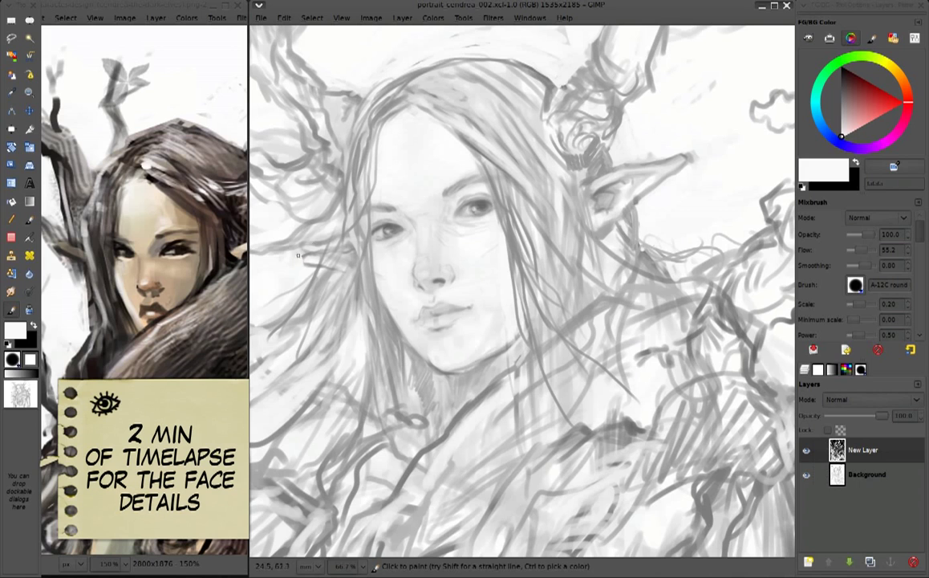
ctrl+click(418, 318)
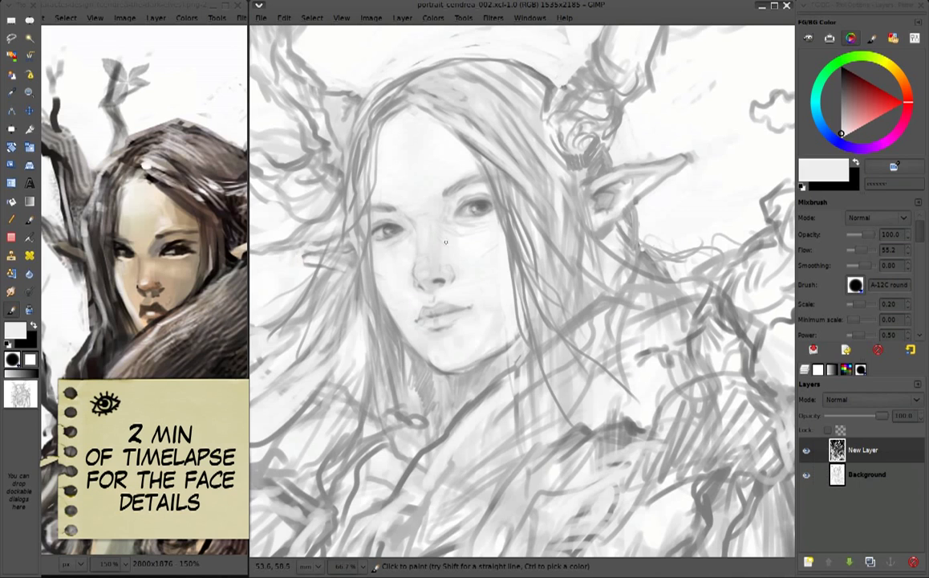
drag(329, 236, 359, 369)
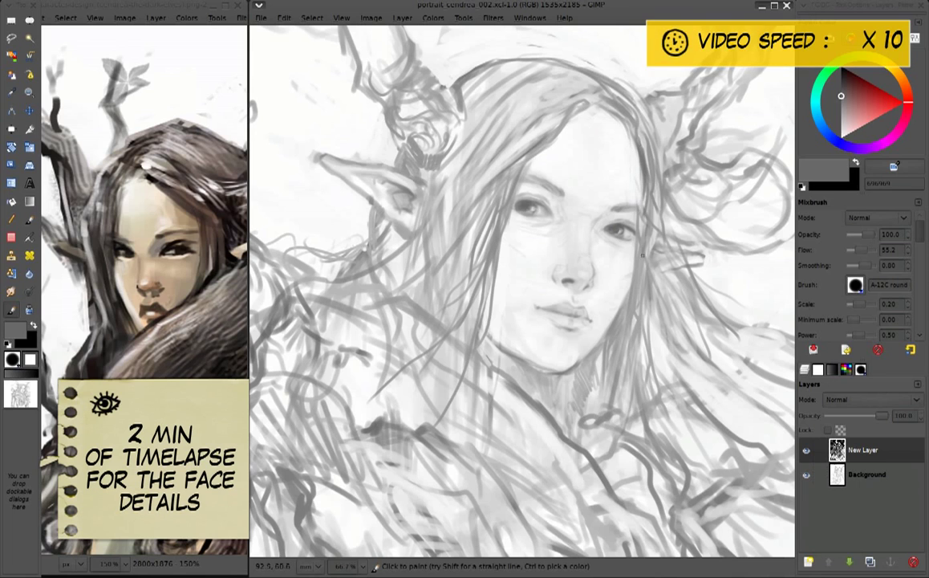
Darken hair strands at the top of the head and refine lines near the right eye and nose
ctrl+click(639, 218)
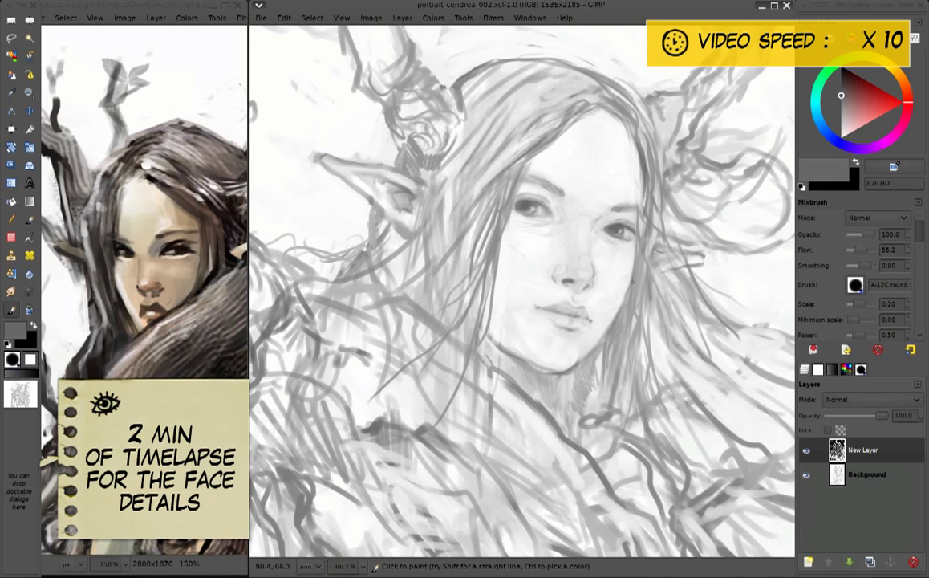
ctrl+click(642, 156)
drag(573, 134, 444, 246)
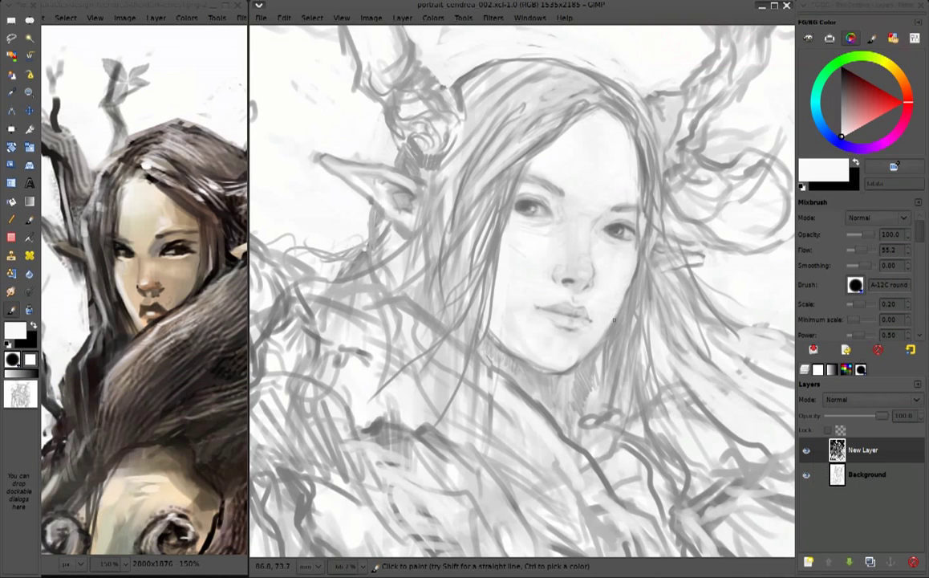
ctrl+click(700, 265)
drag(585, 227, 654, 276)
drag(598, 221, 621, 238)
drag(600, 178, 574, 293)
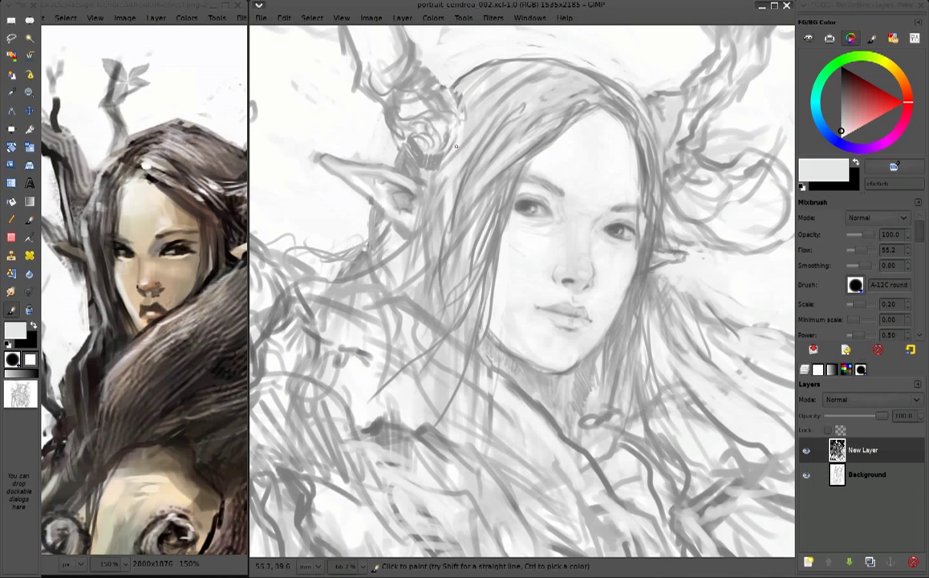
Darken the nose bridge, mirror the view to check proportions, and sample darker line tones
ctrl+scroll(582, 161, up, 1)
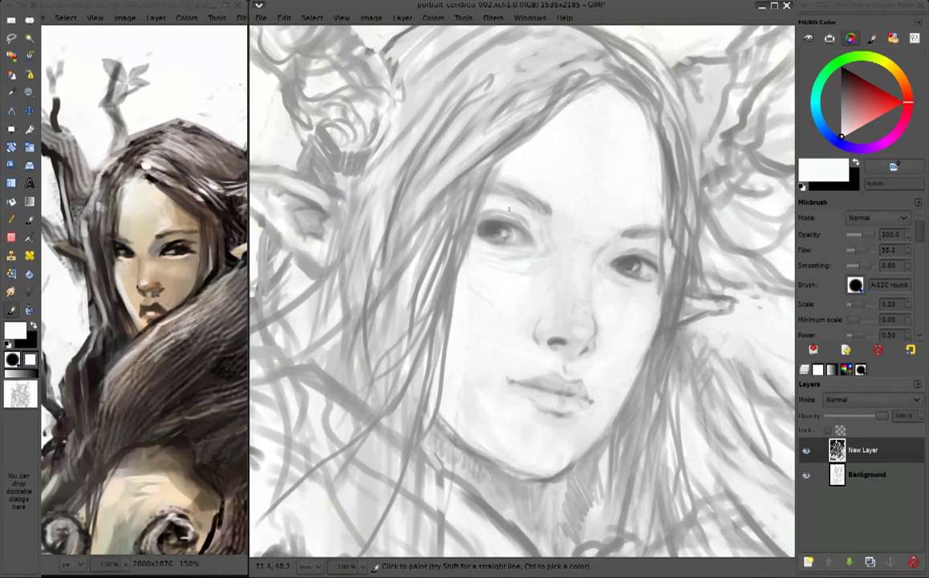
ctrl+click(520, 228)
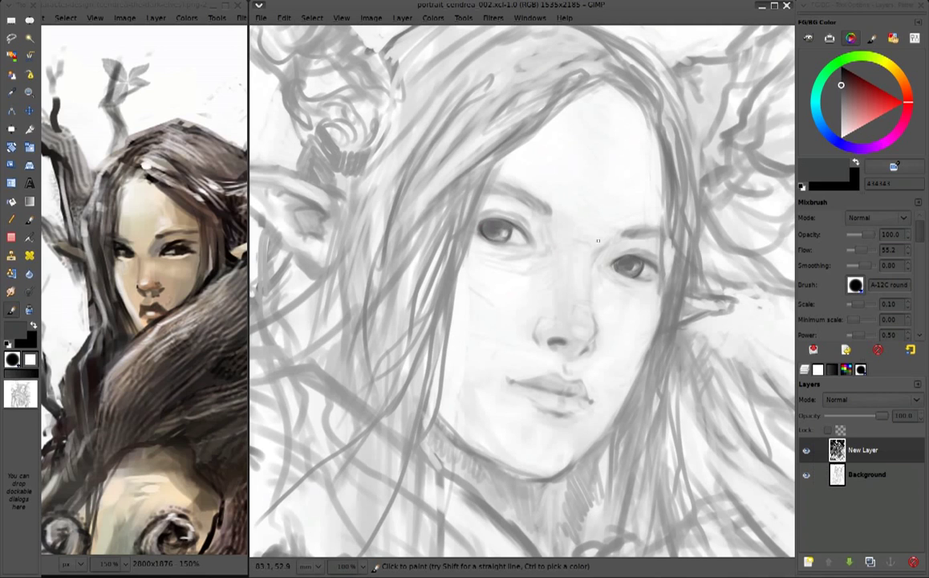
drag(572, 234, 558, 242)
key(h)
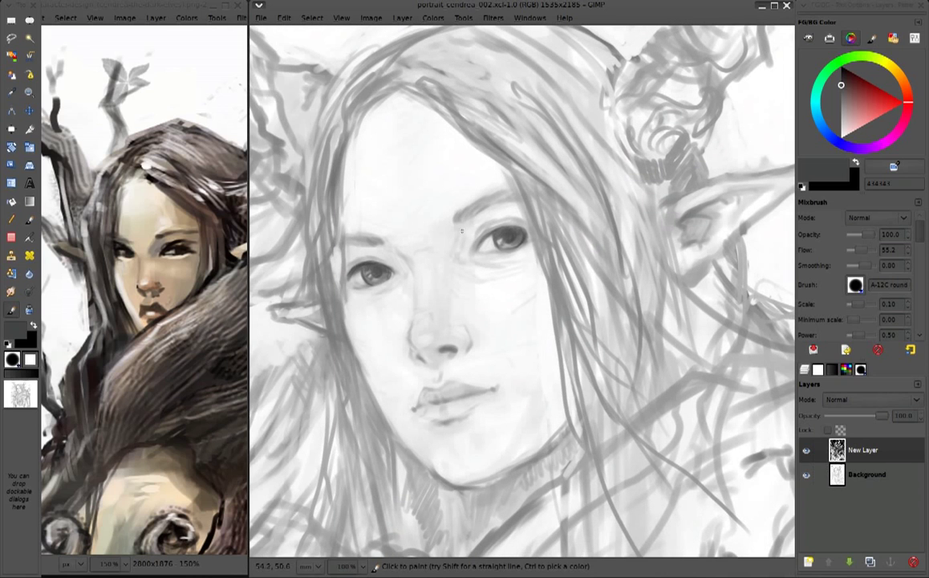
ctrl+click(353, 276)
ctrl+click(331, 235)
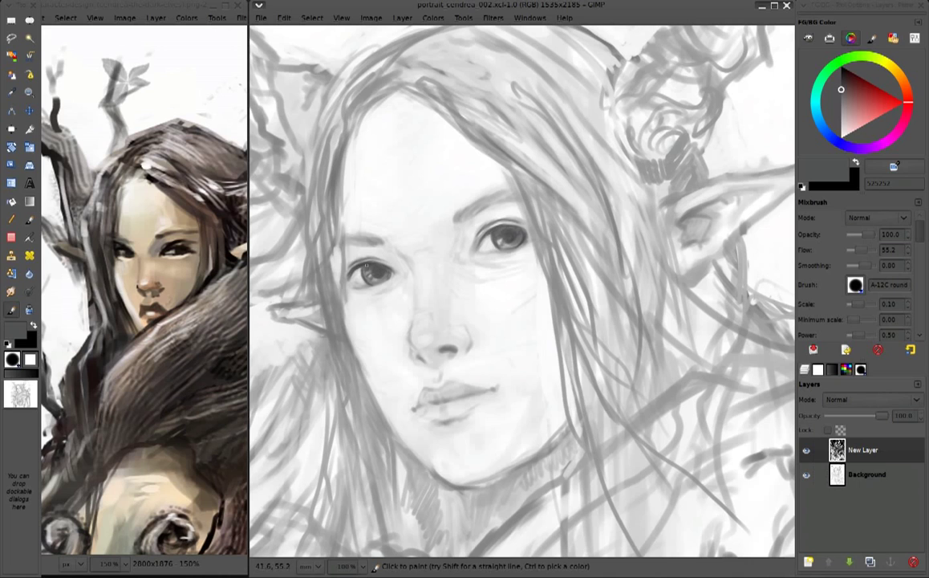
ctrl+click(354, 277)
ctrl+click(394, 273)
Save as portrait_cendrea_003.xcf, then draw right-eye lashes and eyebrows above both eyes
key(ctrl+shift+s)
key(Return)
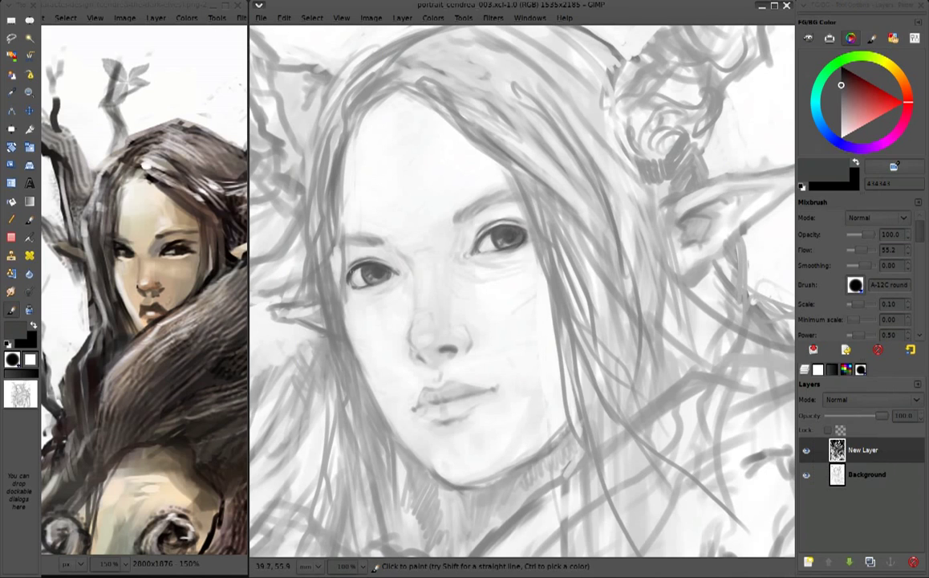
drag(514, 226, 525, 221)
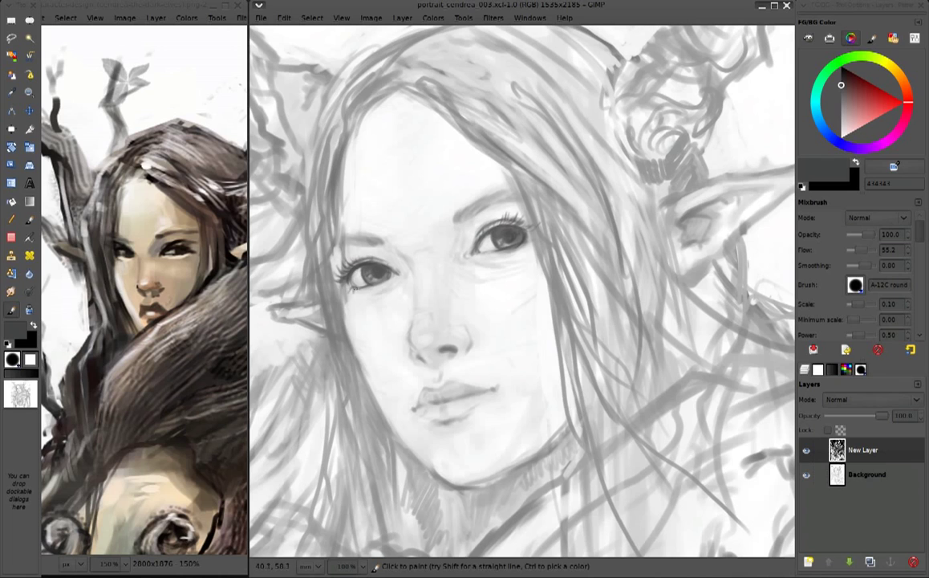
drag(448, 215, 473, 213)
mouse_move(343, 239)
mouse_down()
mouse_move(392, 234)
mouse_move(364, 234)
mouse_up()
Sample skin and eye greys and darken the upper lip line
ctrl+click(380, 247)
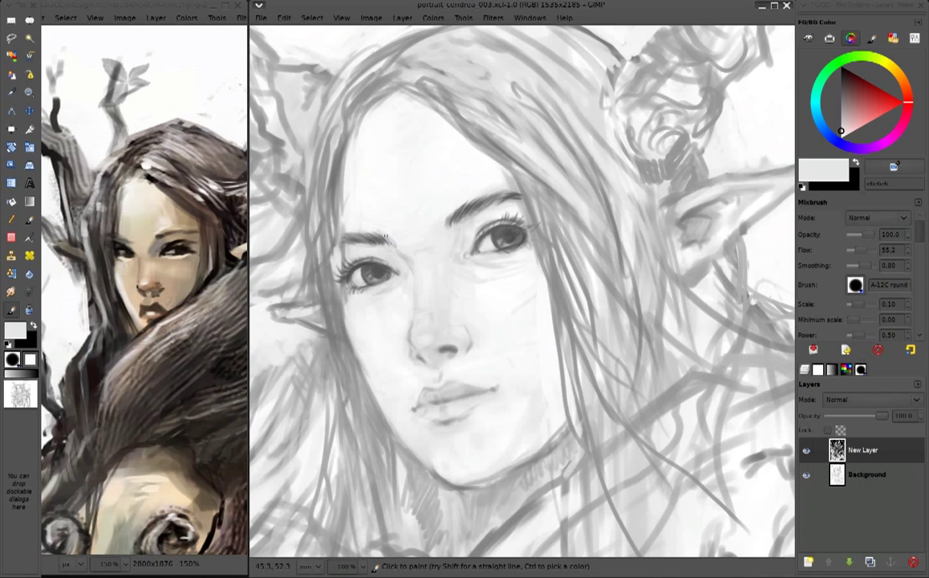
ctrl+click(389, 257)
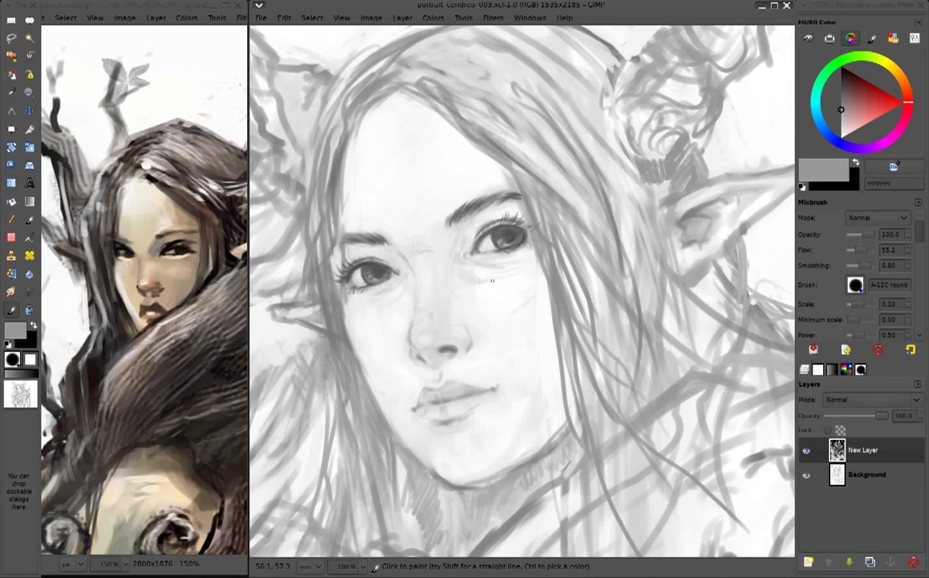
ctrl+click(374, 258)
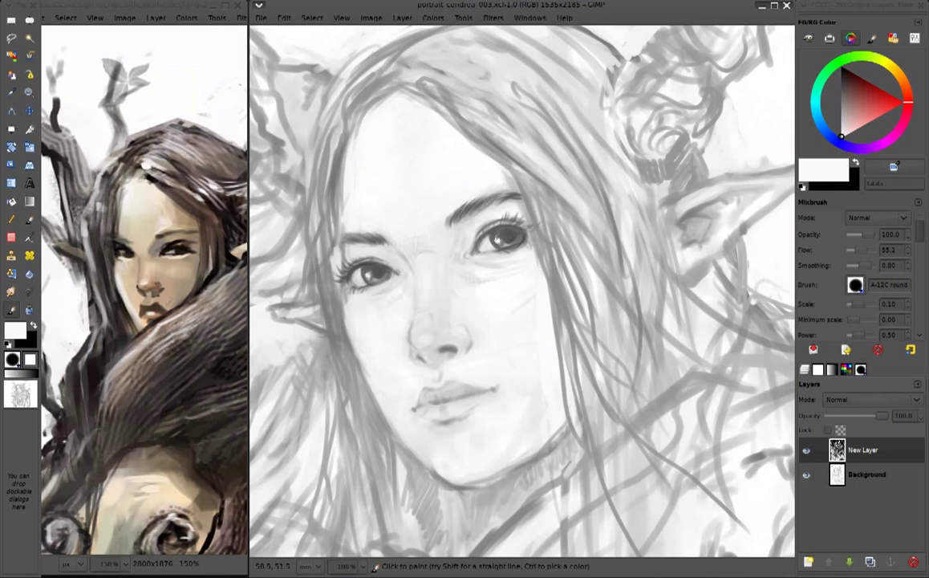
ctrl+click(496, 239)
ctrl+click(413, 354)
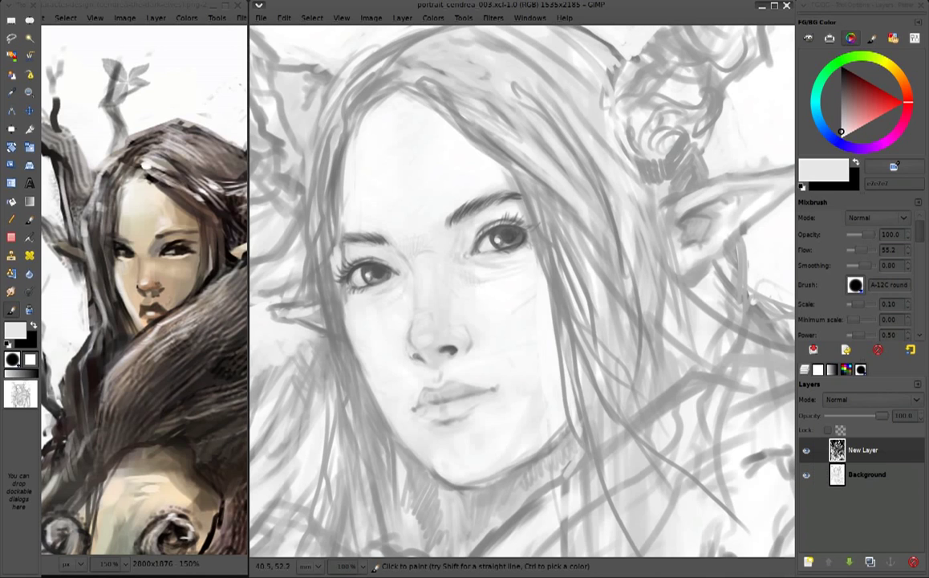
ctrl+click(507, 201)
ctrl+click(478, 206)
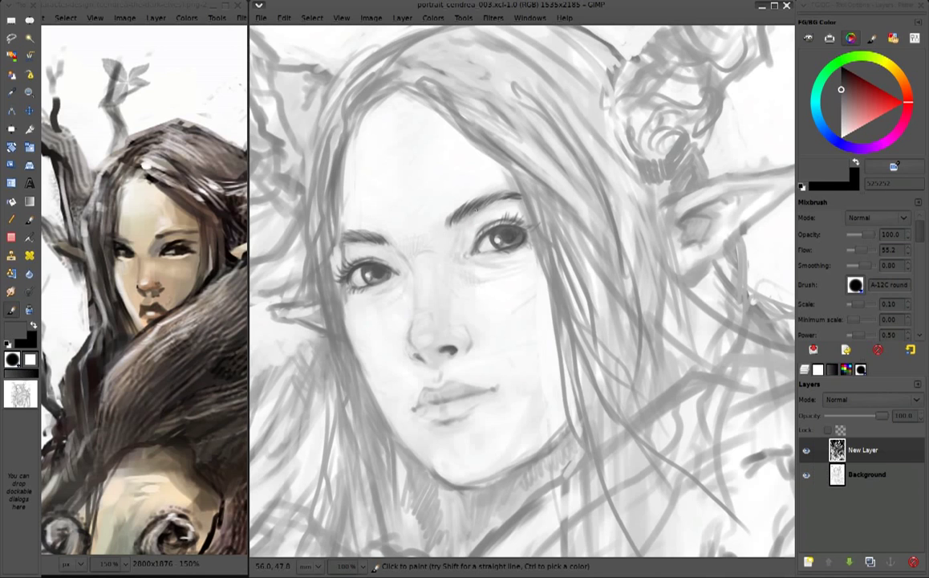
ctrl+click(415, 349)
drag(443, 399, 463, 393)
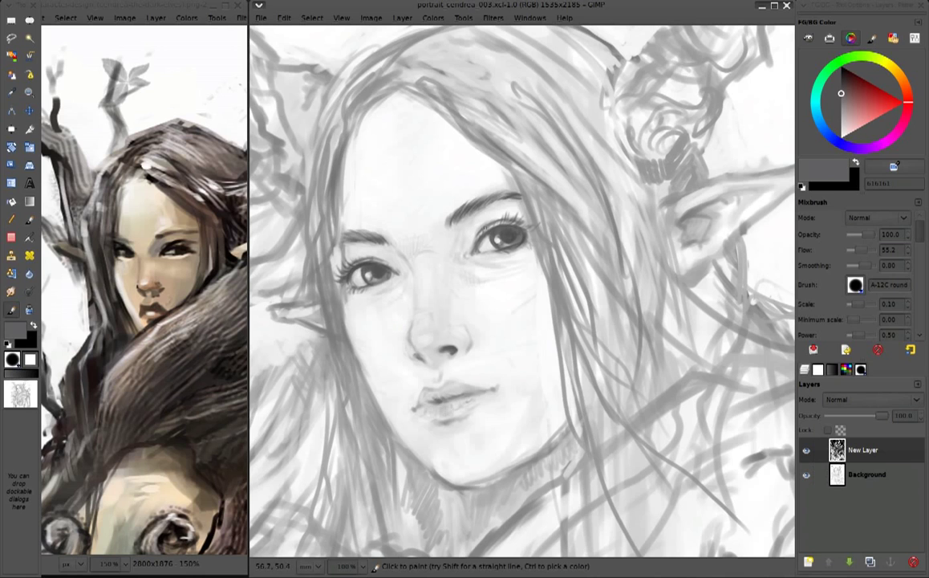
Strengthen the upper lip line in near-black and shade it with light grey
ctrl+click(504, 236)
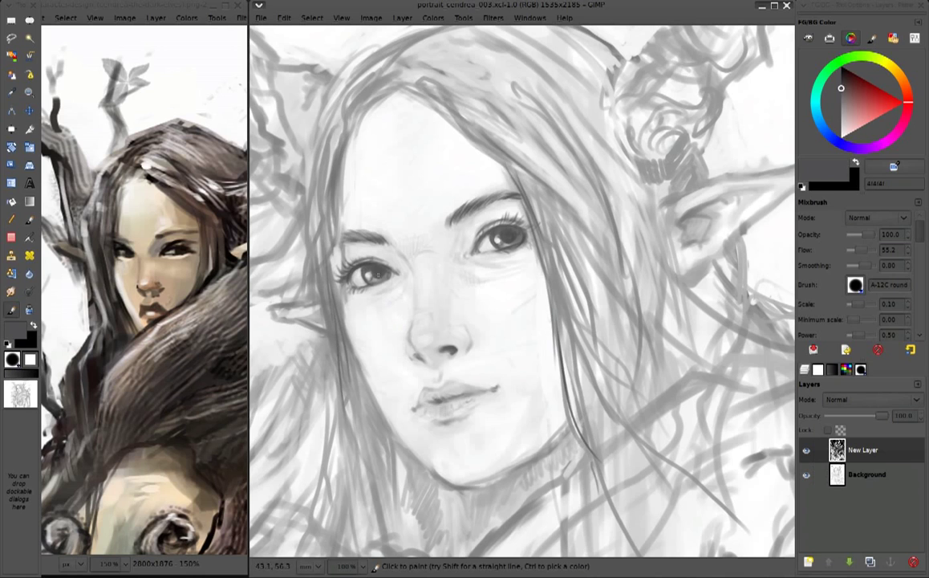
drag(507, 386, 457, 379)
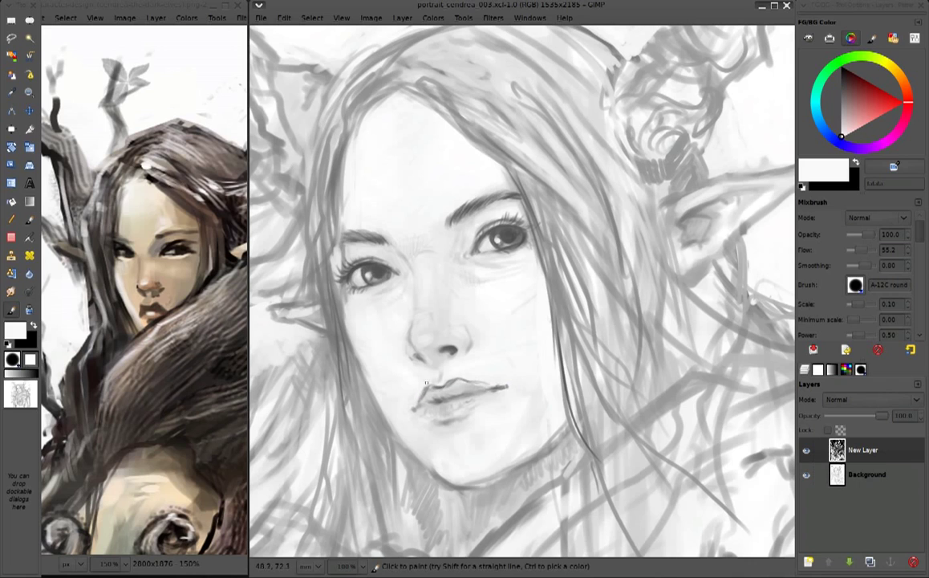
ctrl+click(458, 378)
ctrl+click(437, 382)
drag(417, 387, 465, 383)
Sample a range of dark, mid and pale greys from the lips, nose and skin
ctrl+click(511, 387)
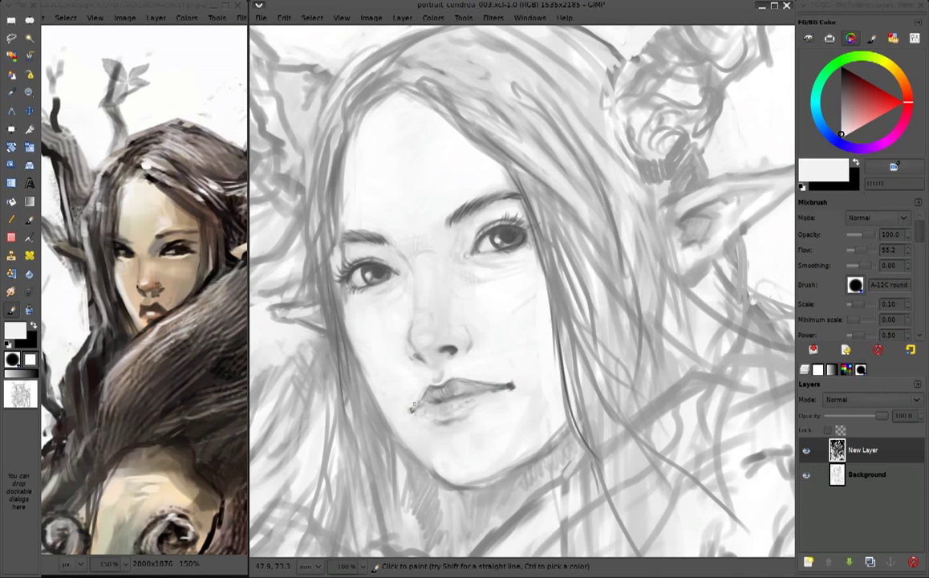
ctrl+click(410, 411)
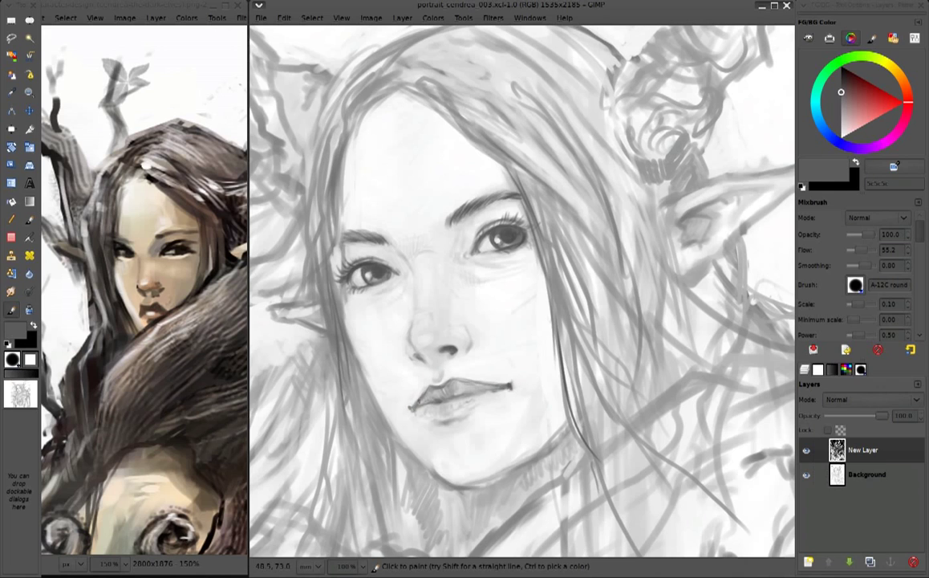
ctrl+click(383, 367)
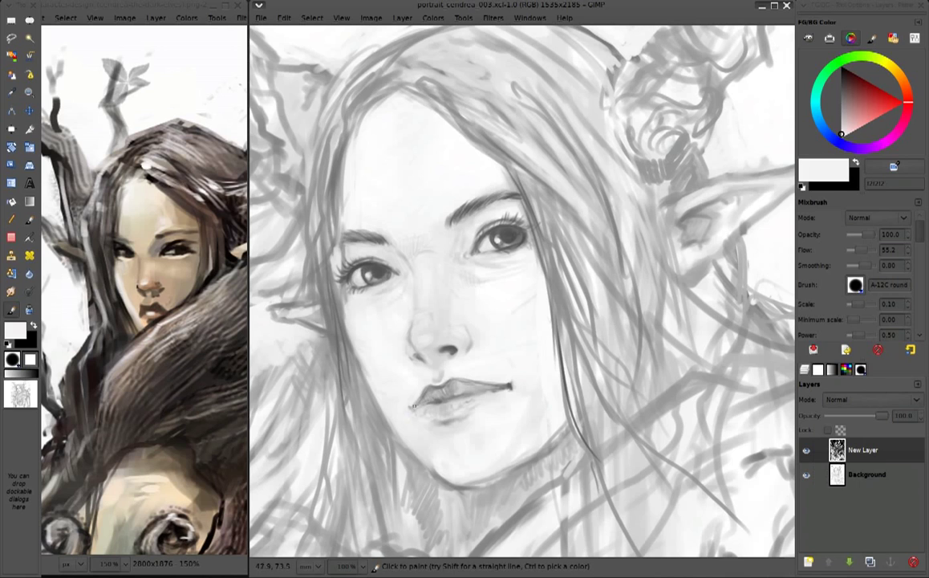
ctrl+click(413, 412)
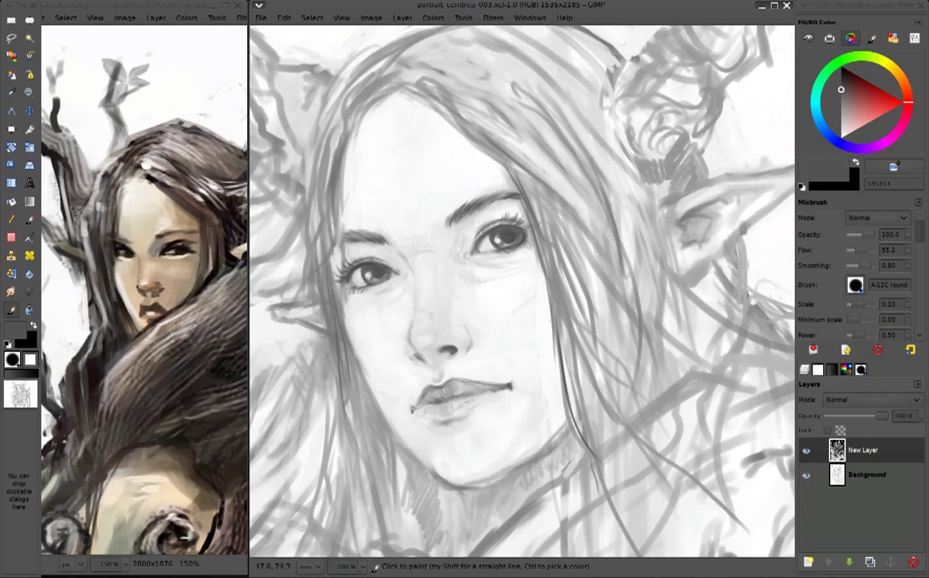
ctrl+click(468, 373)
ctrl+click(460, 412)
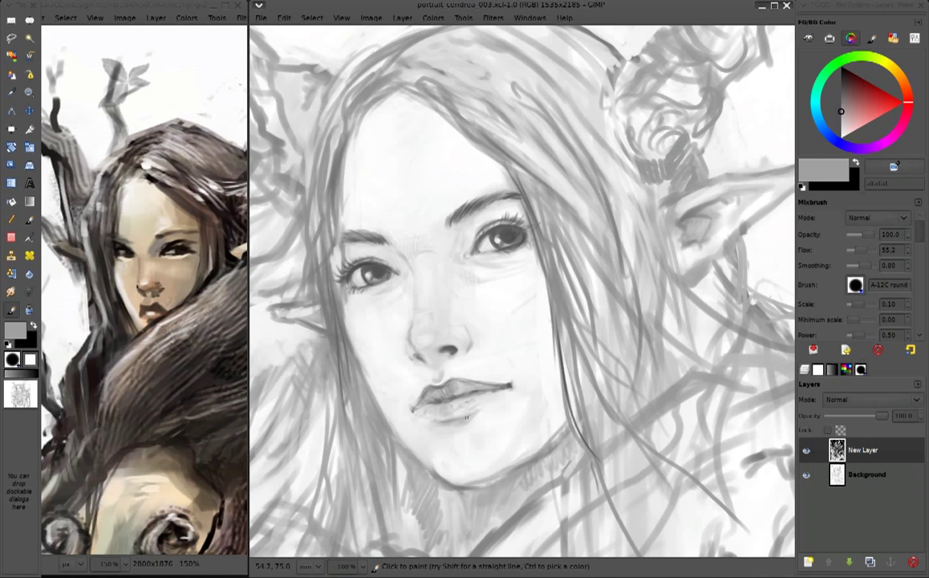
ctrl+click(443, 360)
ctrl+click(446, 361)
ctrl+click(462, 206)
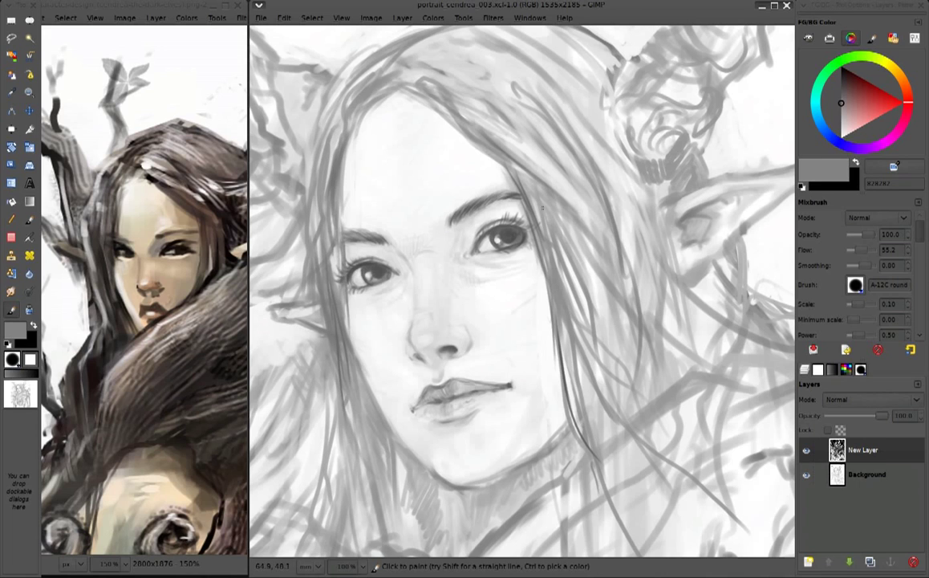
ctrl+click(464, 329)
ctrl+click(475, 219)
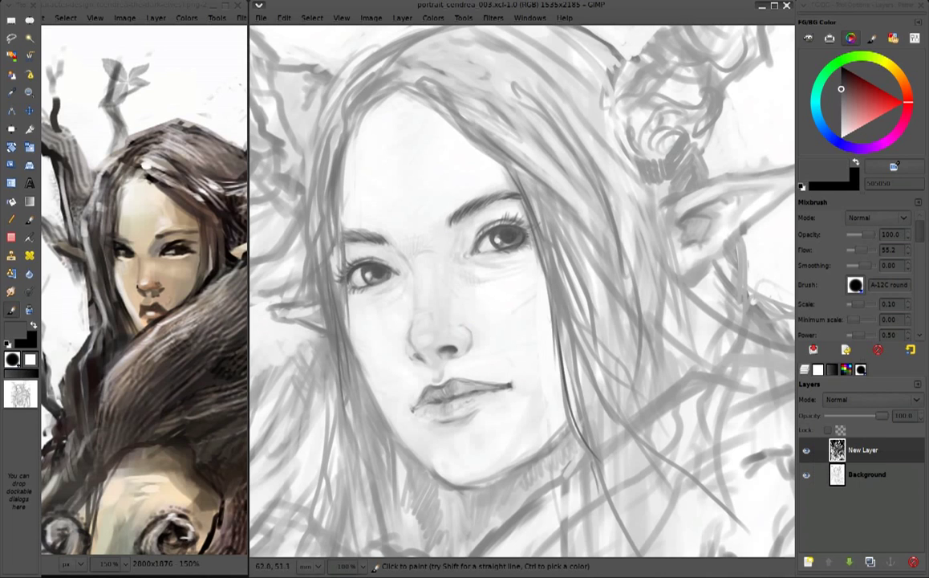
ctrl+click(437, 257)
Zoom out to 50%, swap colours, pick a dark grey and raise brush scale to 0.31
scroll(462, 268, down, 2)
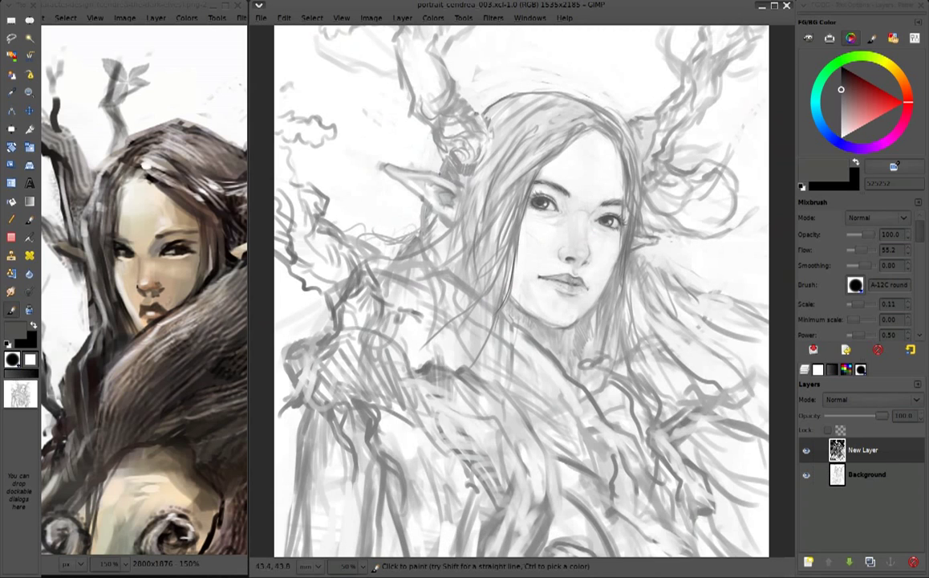
ctrl+click(584, 215)
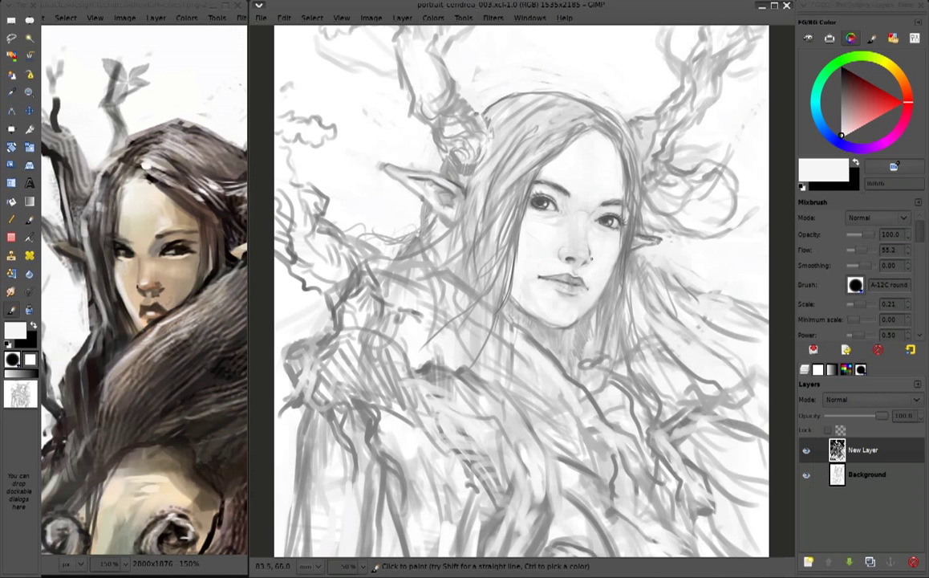
key(x)
scroll(606, 197, up, 2)
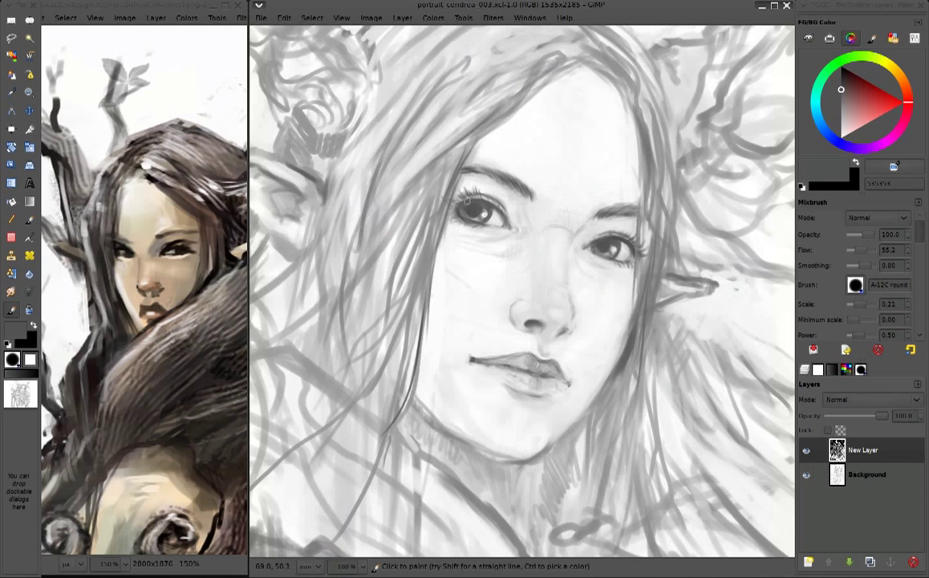
key(x)
key(minus)
key(minus)
key(x)
ctrl+click(518, 230)
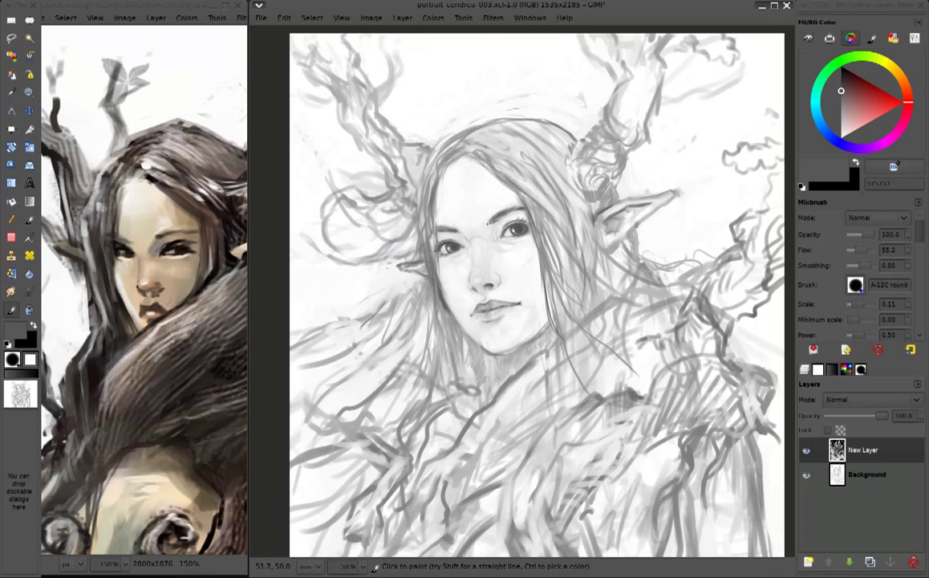
key(x)
key(x)
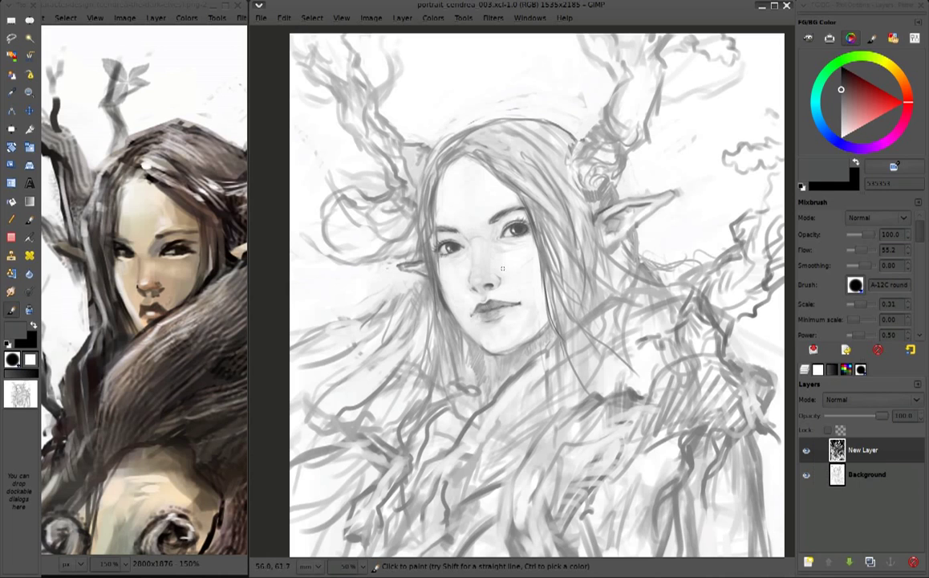
Darken the hair strands along the left cheek and jaw, and shade under the chin
key(x)
ctrl+click(433, 277)
mouse_move(444, 353)
mouse_down()
mouse_move(431, 284)
mouse_move(405, 333)
mouse_up()
drag(433, 290, 419, 317)
drag(520, 221, 537, 265)
mouse_move(471, 298)
mouse_down()
mouse_move(493, 323)
mouse_move(481, 365)
mouse_up()
mouse_move(529, 345)
mouse_down()
mouse_move(470, 409)
mouse_move(474, 393)
mouse_up()
drag(497, 353, 476, 362)
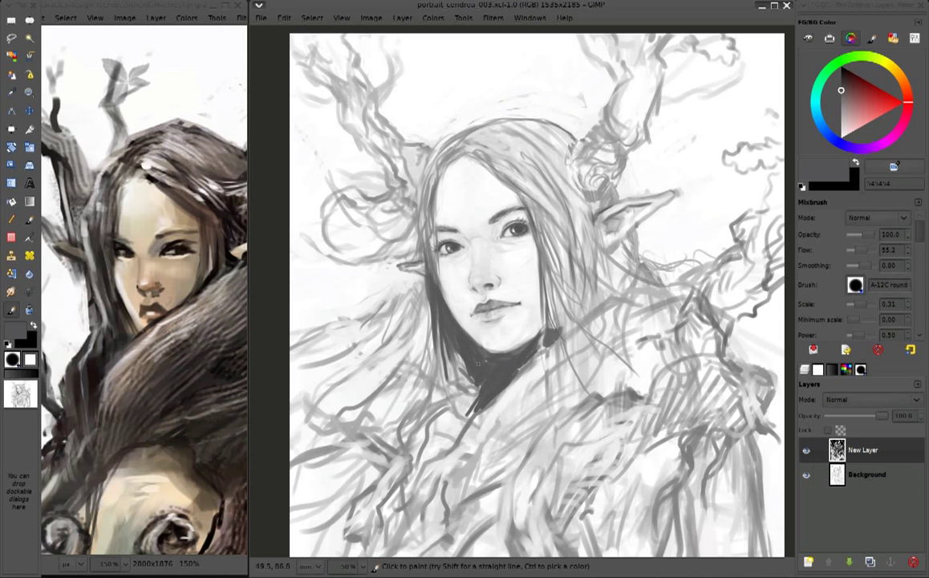
With a dark grey, paint hair strands down the right side of the face
key(x)
key(x)
key(x)
ctrl+click(446, 307)
drag(480, 165, 512, 261)
drag(502, 189, 523, 279)
drag(492, 155, 528, 284)
Add lighter grey strokes beside the neck and reinforce the right-side hair
ctrl+click(370, 239)
drag(425, 318, 406, 371)
drag(489, 255, 491, 331)
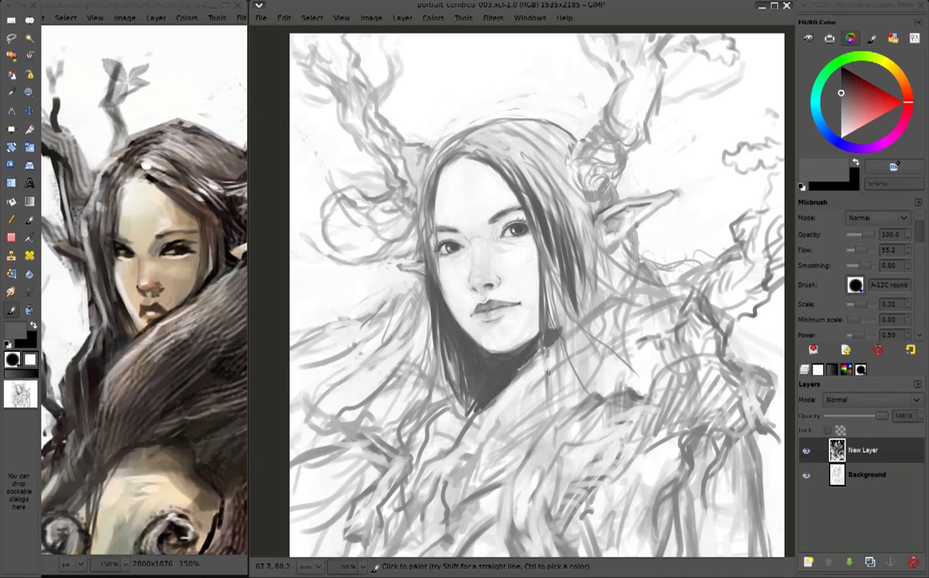
drag(491, 228, 521, 365)
drag(507, 218, 498, 299)
Layer more dark hair strands to the right of the face
key(x)
key(x)
drag(518, 211, 526, 296)
drag(550, 191, 514, 301)
drag(531, 165, 545, 281)
drag(529, 240, 514, 305)
mouse_move(554, 218)
mouse_down()
mouse_move(562, 264)
mouse_move(583, 245)
mouse_move(555, 261)
mouse_up()
Lighten the area beside the ear with near-white and add darker strokes around the face
ctrl+click(652, 177)
drag(518, 151, 536, 194)
drag(557, 160, 544, 192)
mouse_move(462, 128)
mouse_down()
mouse_move(433, 143)
mouse_move(501, 180)
mouse_move(434, 159)
mouse_up()
ctrl+click(437, 111)
drag(494, 120, 458, 154)
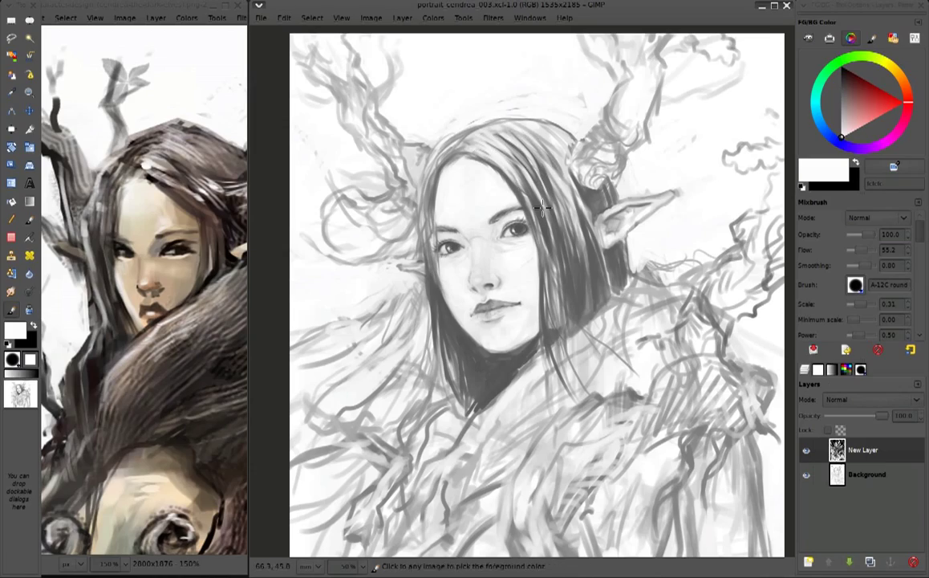